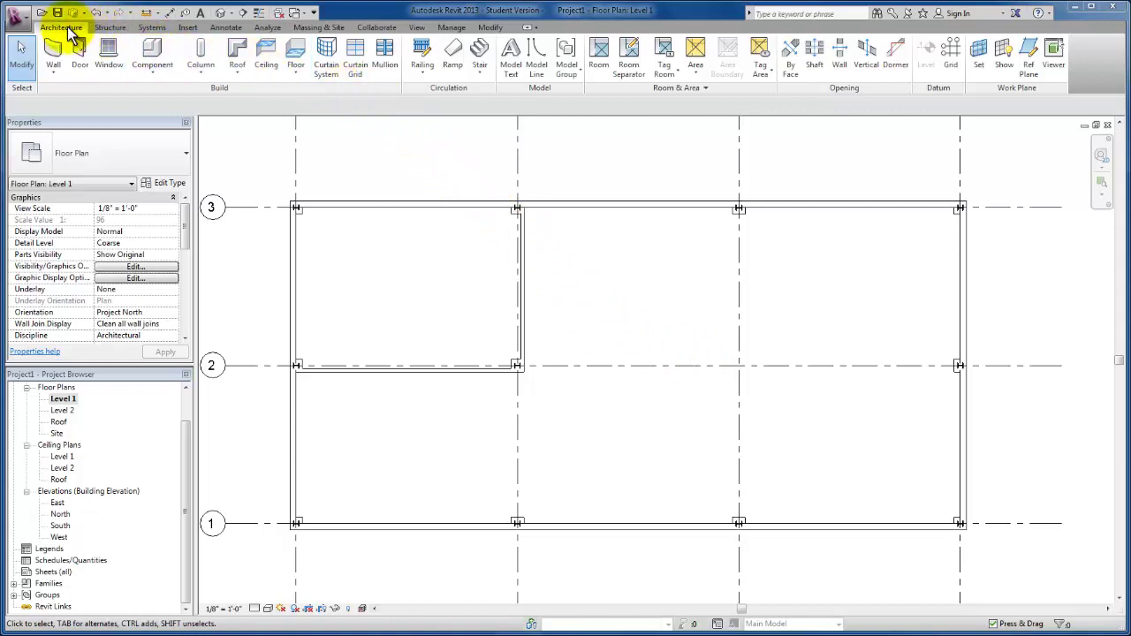
Step: Start a Floor: Architectural sketch on the Level 1 plan using the Generic - 12" type
click(297, 72)
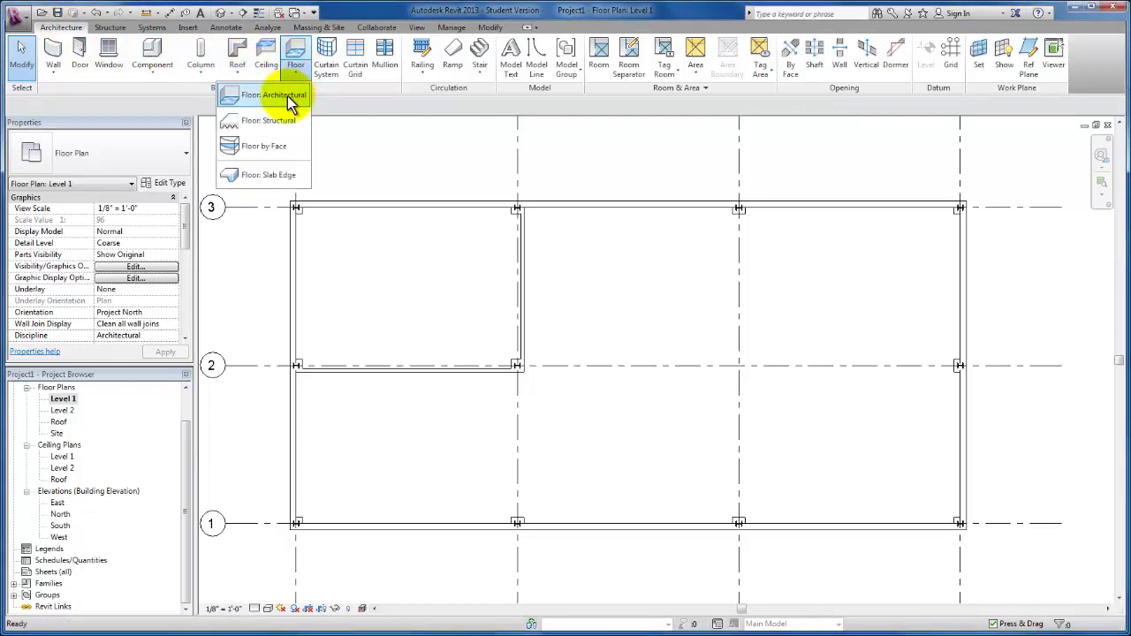
click(287, 97)
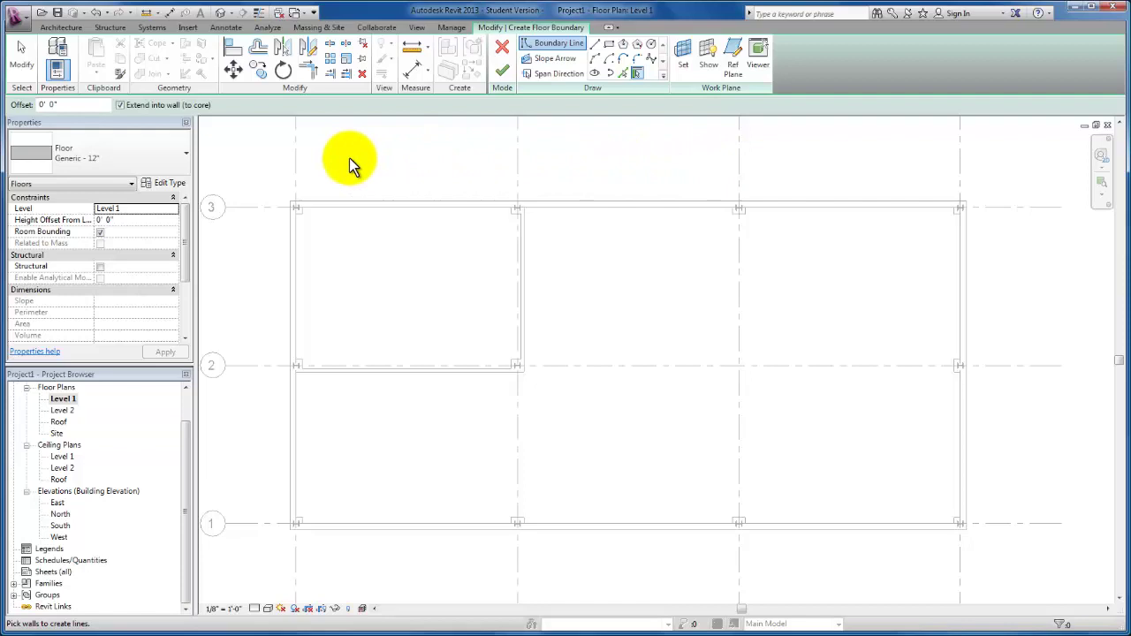
Step: Draw a rectangular floor boundary from the top-left to bottom-right wall corner and lock its edge
click(610, 46)
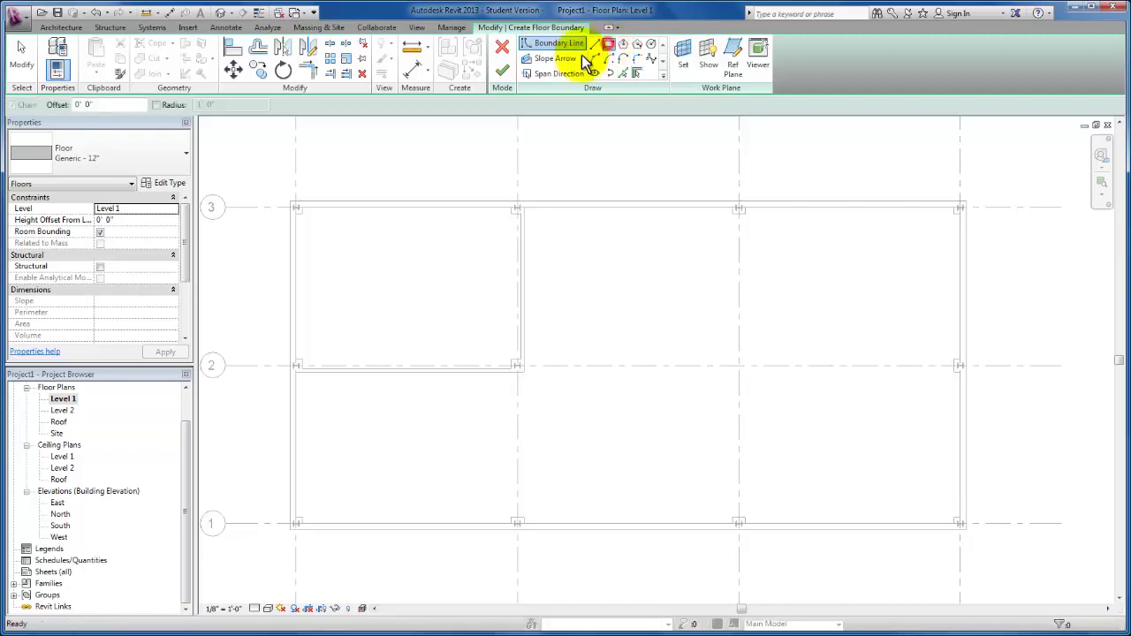
click(290, 202)
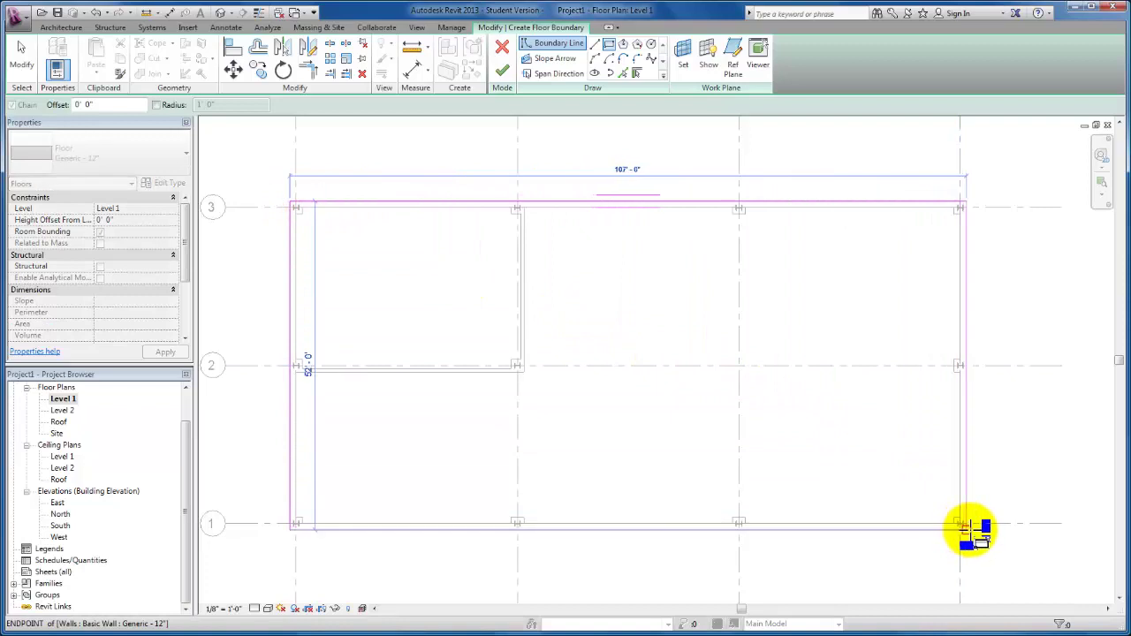
click(966, 527)
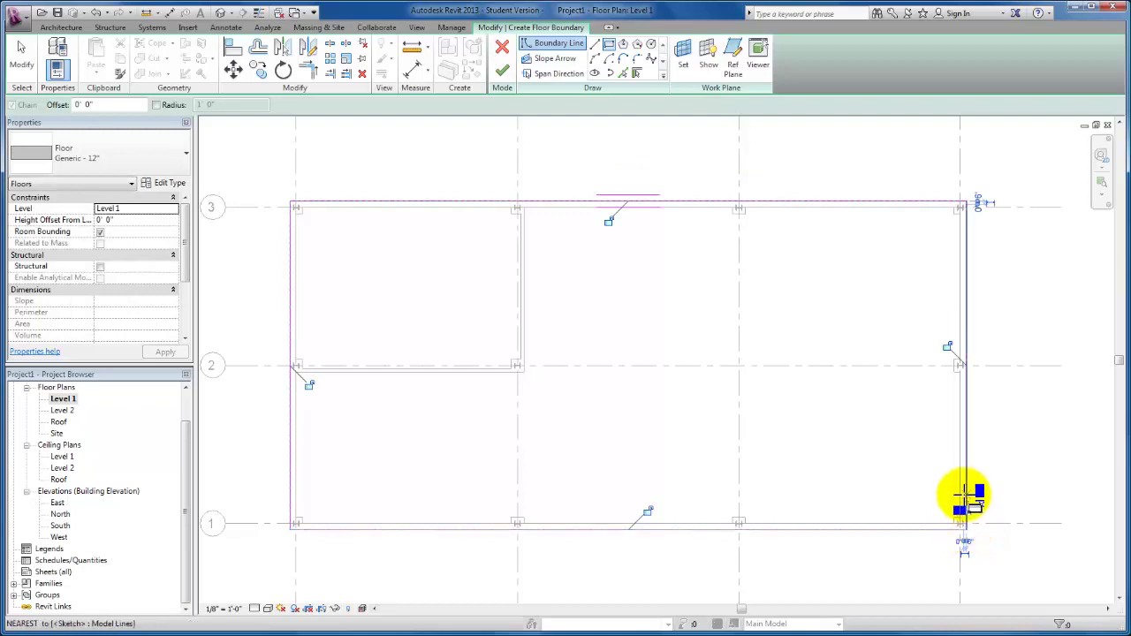
click(947, 342)
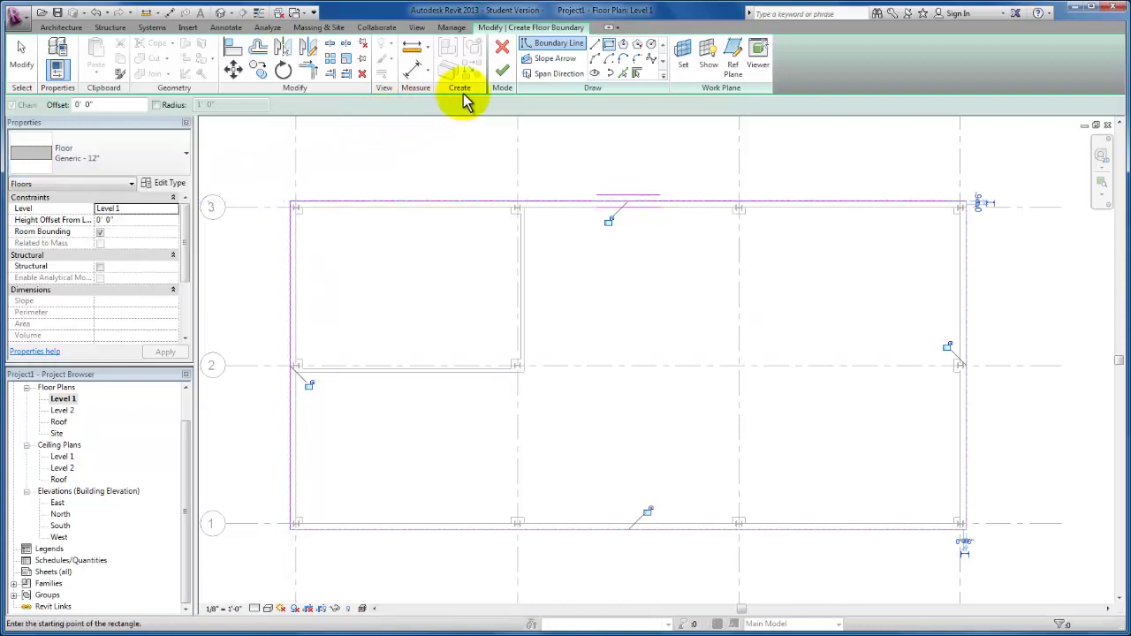
Step: Finish the sketch to create the Generic 12" floor, then deselect it
click(502, 72)
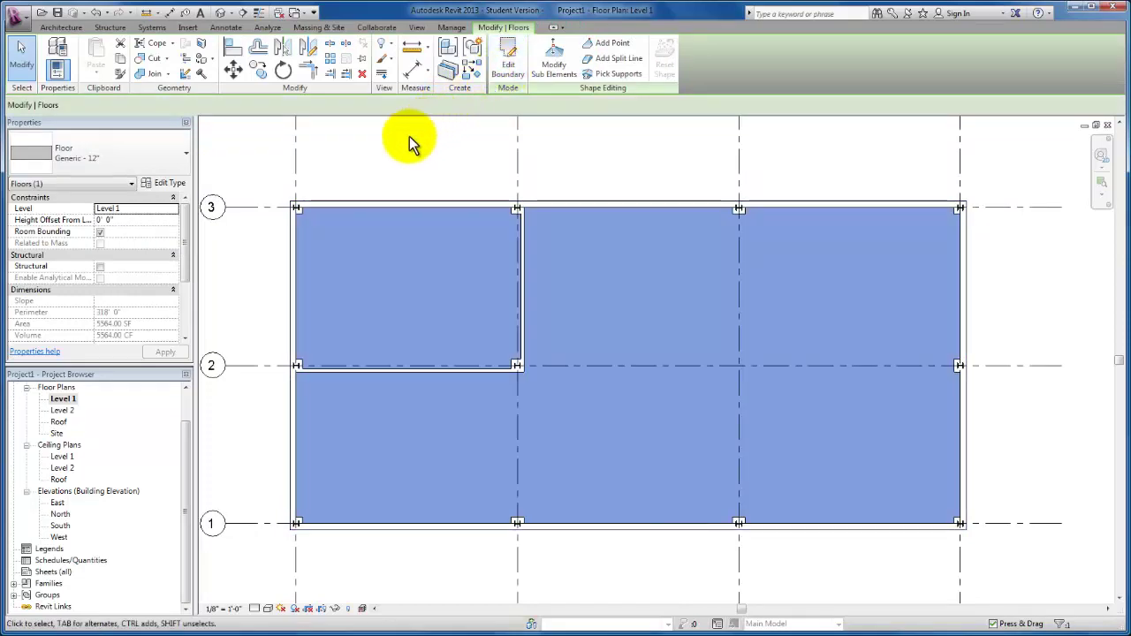
click(409, 138)
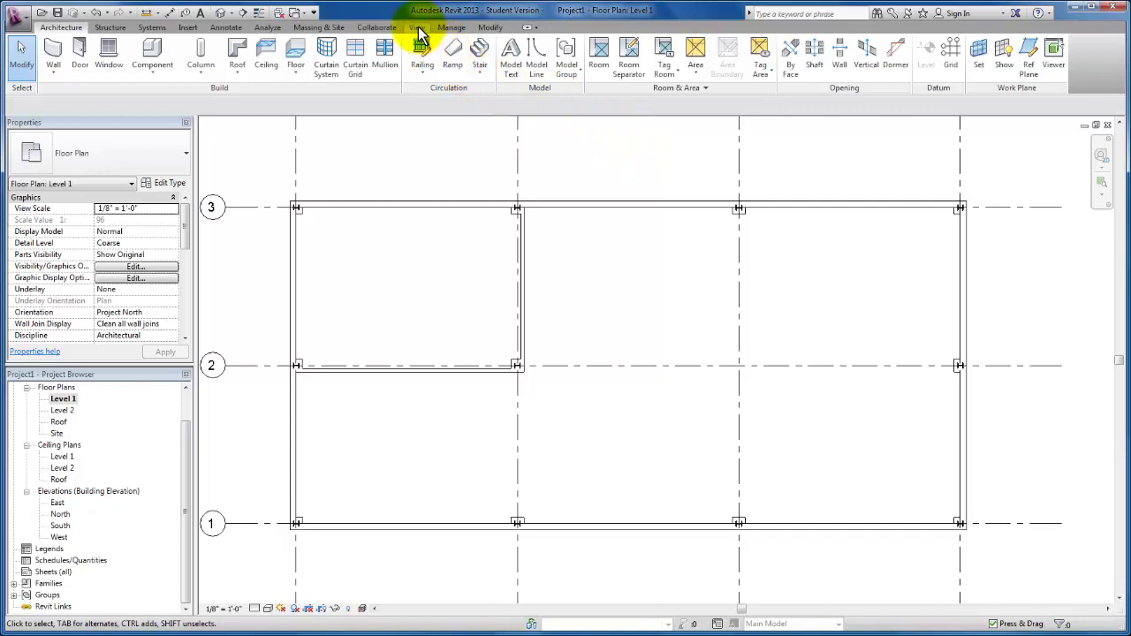
Step: Place a section line east–west across the plan between grids 2 and 3, extending its crop region upward
click(245, 14)
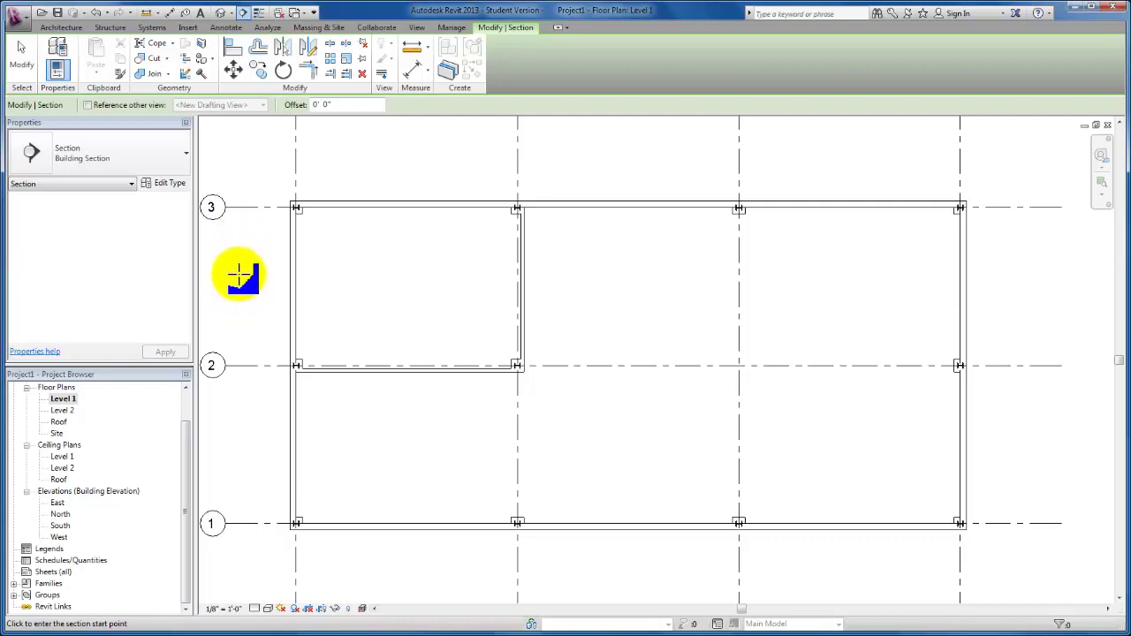
click(239, 274)
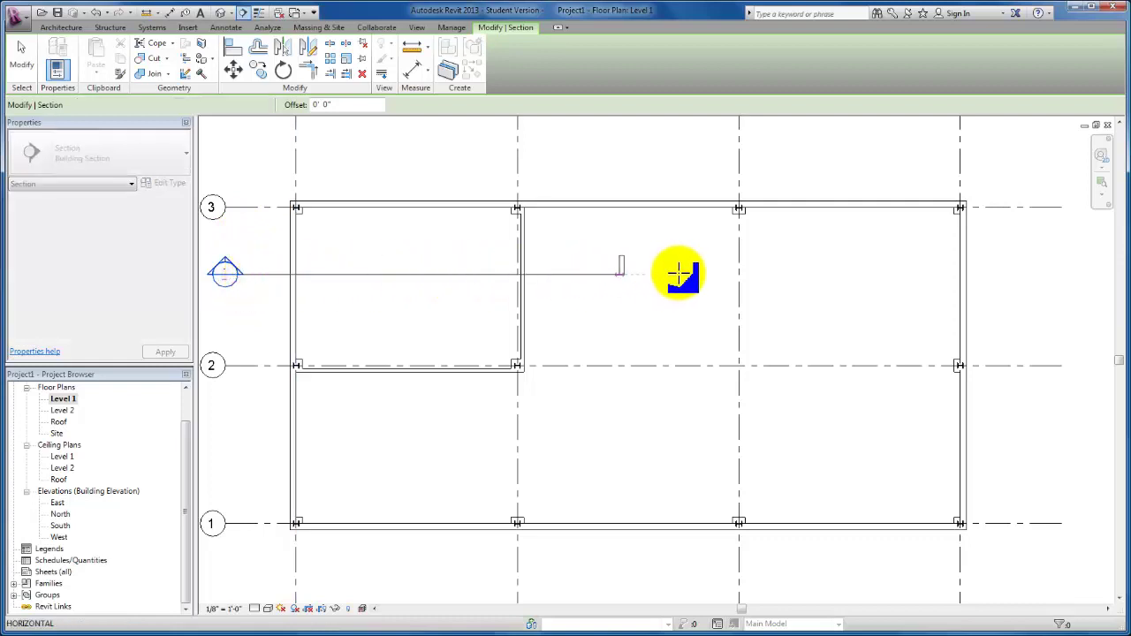
click(1032, 272)
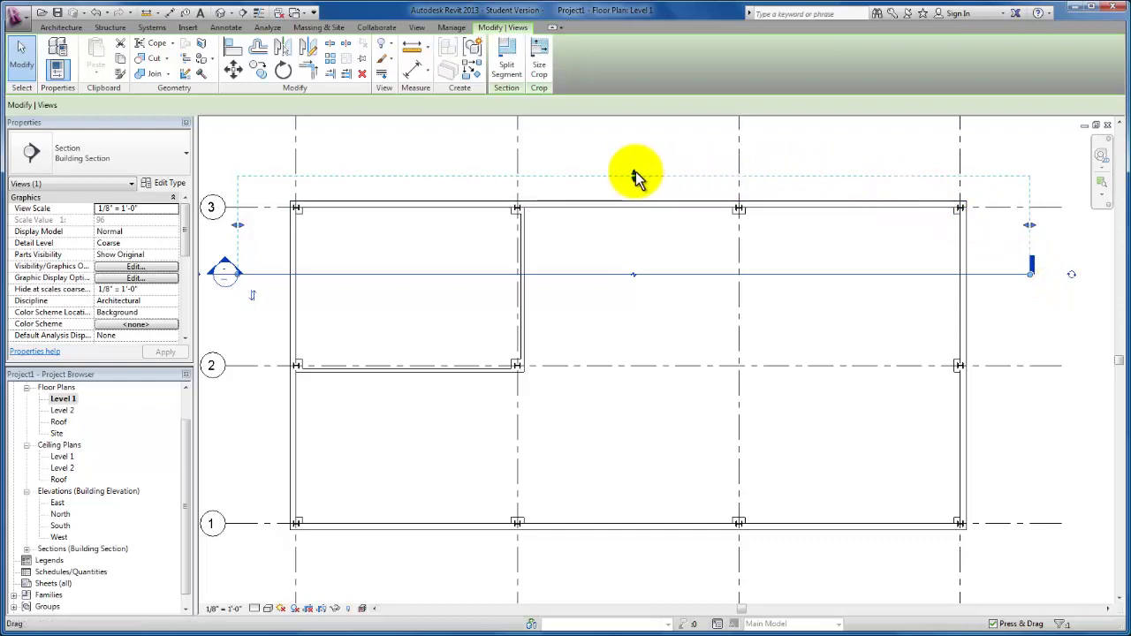
drag(636, 177, 635, 157)
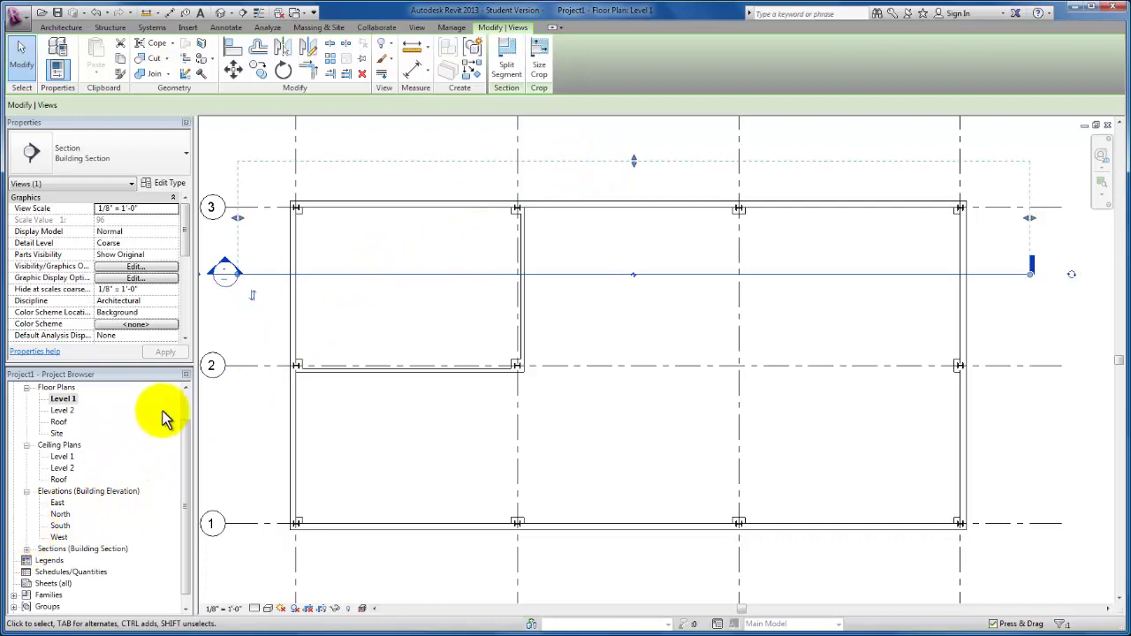
click(237, 417)
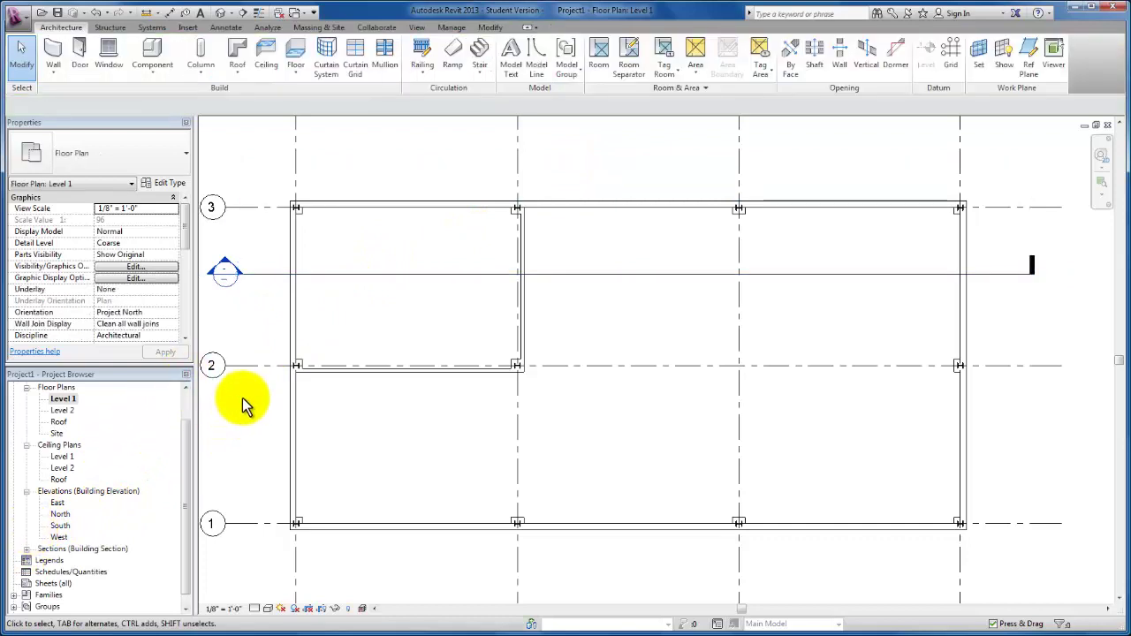
Step: Open the Section 1 view and select the Level 1 floor in it
double_click(229, 285)
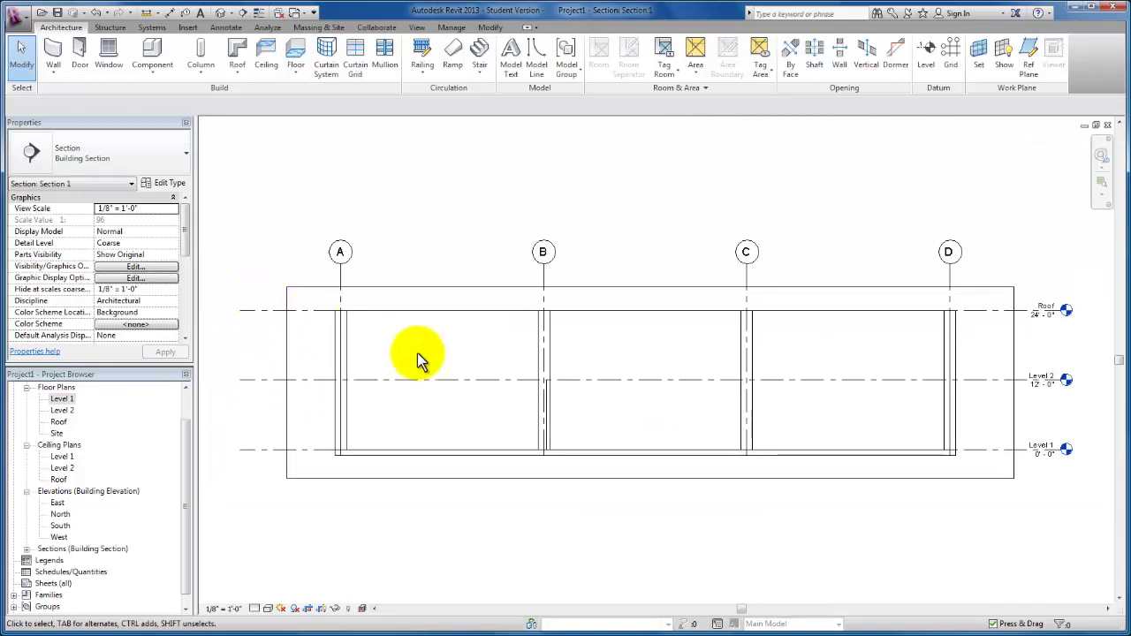
click(594, 455)
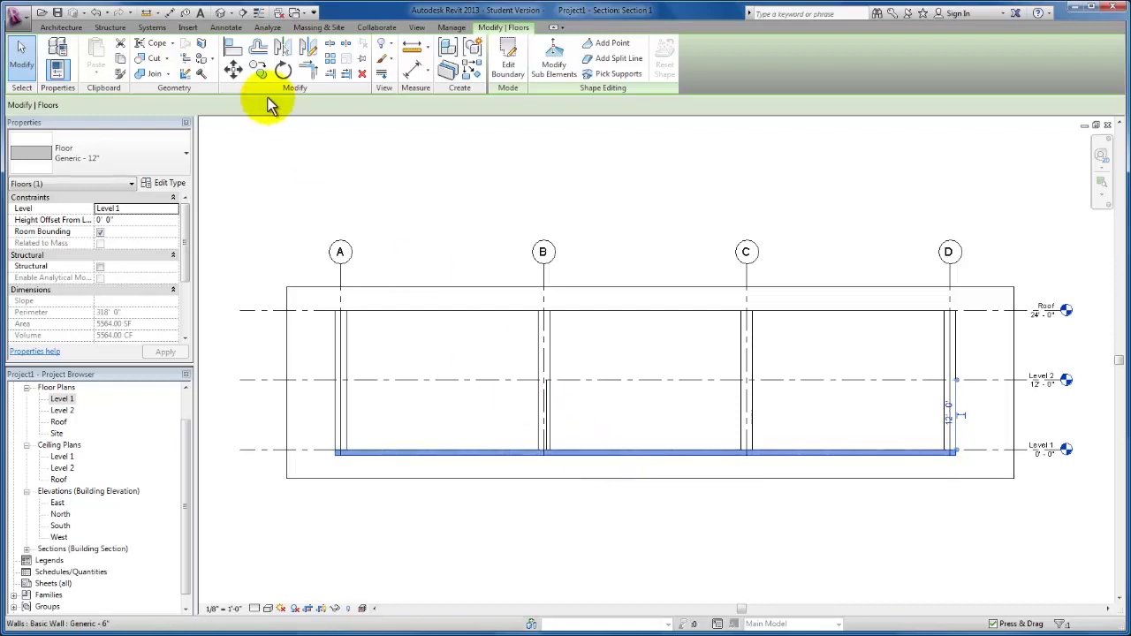
Step: Copy the Level 1 floor and paste it aligned to Level 2
click(121, 62)
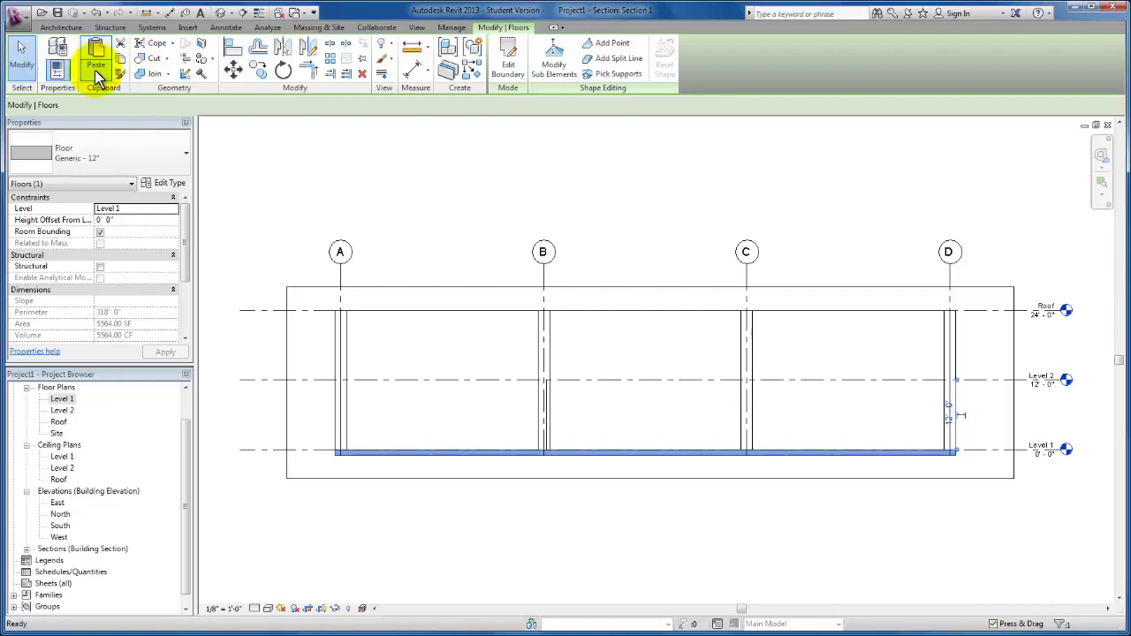
click(95, 70)
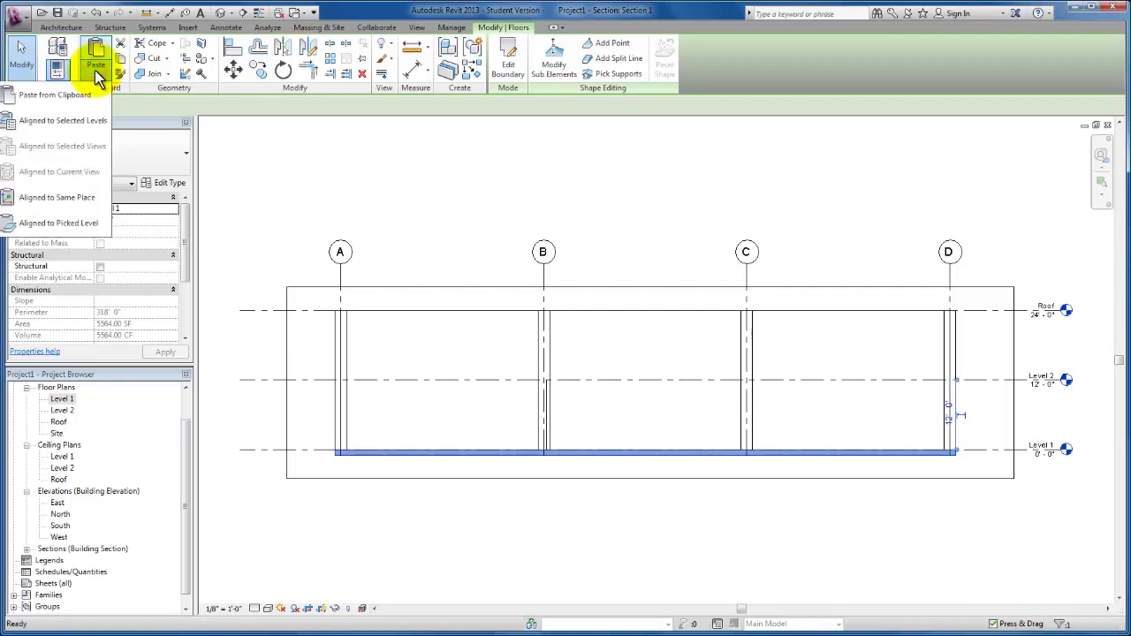
click(78, 123)
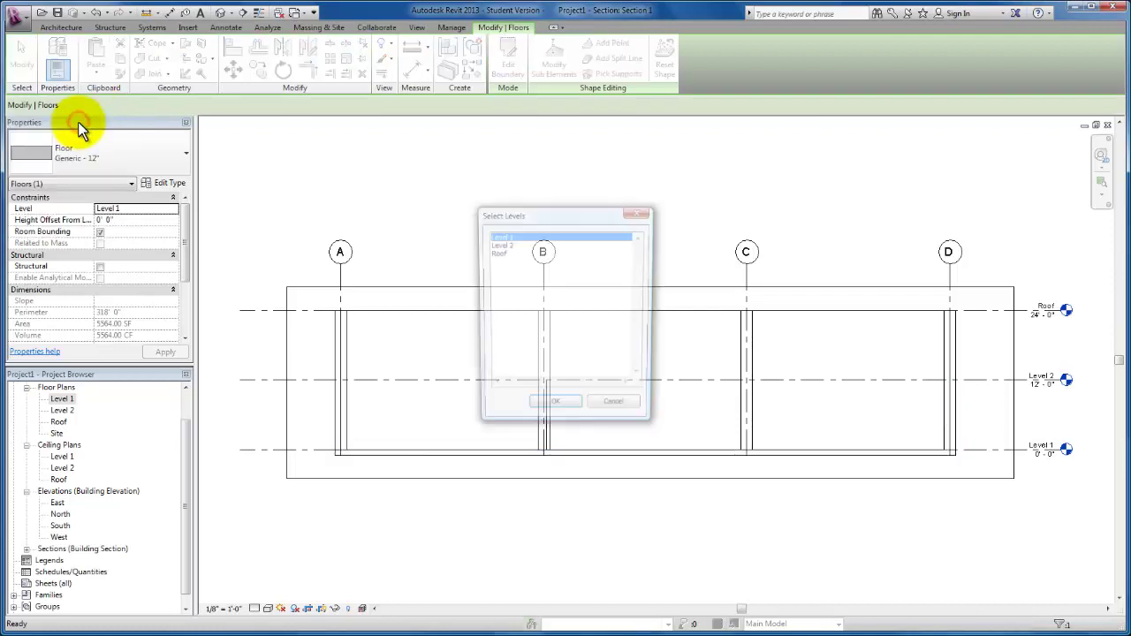
click(500, 245)
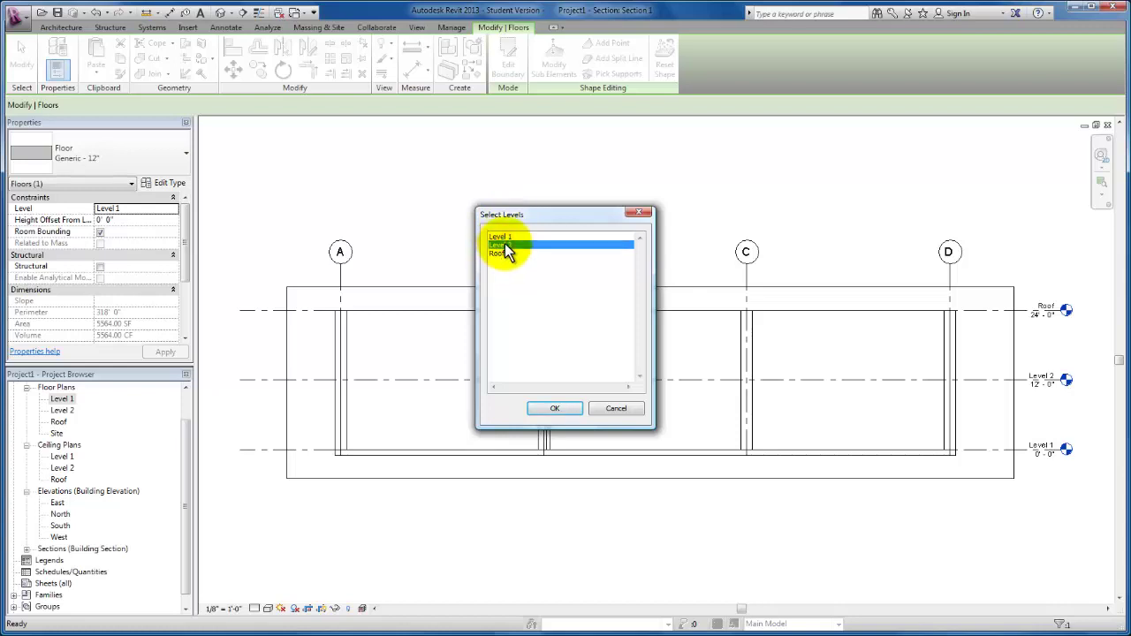
click(553, 411)
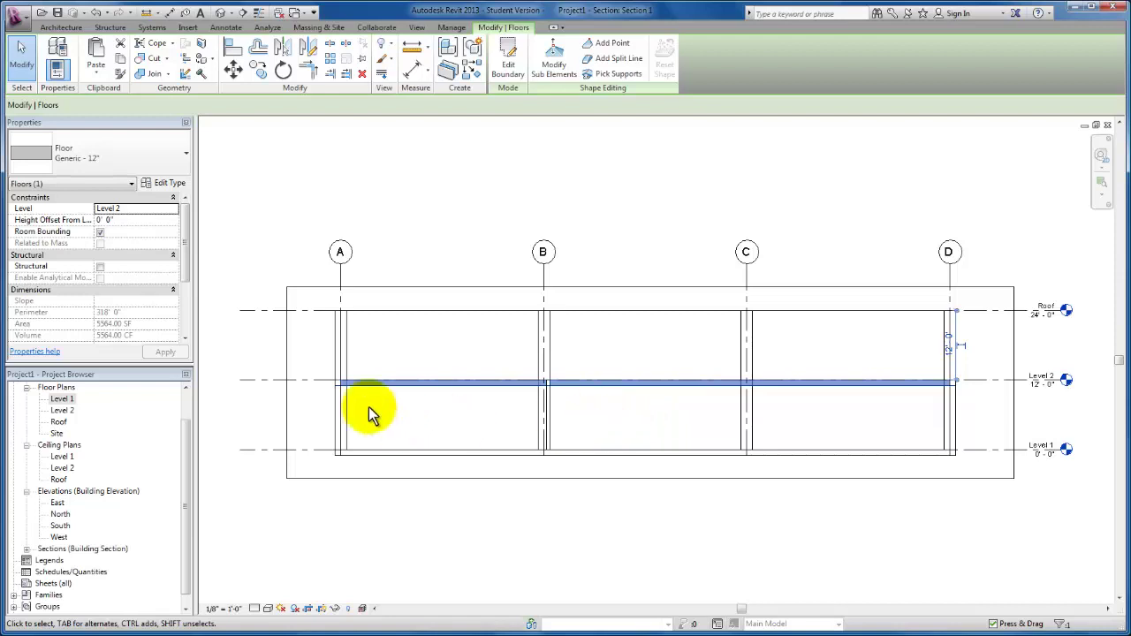
Step: Open the Level 2 floor plan and edit the pasted floor's boundary
click(64, 411)
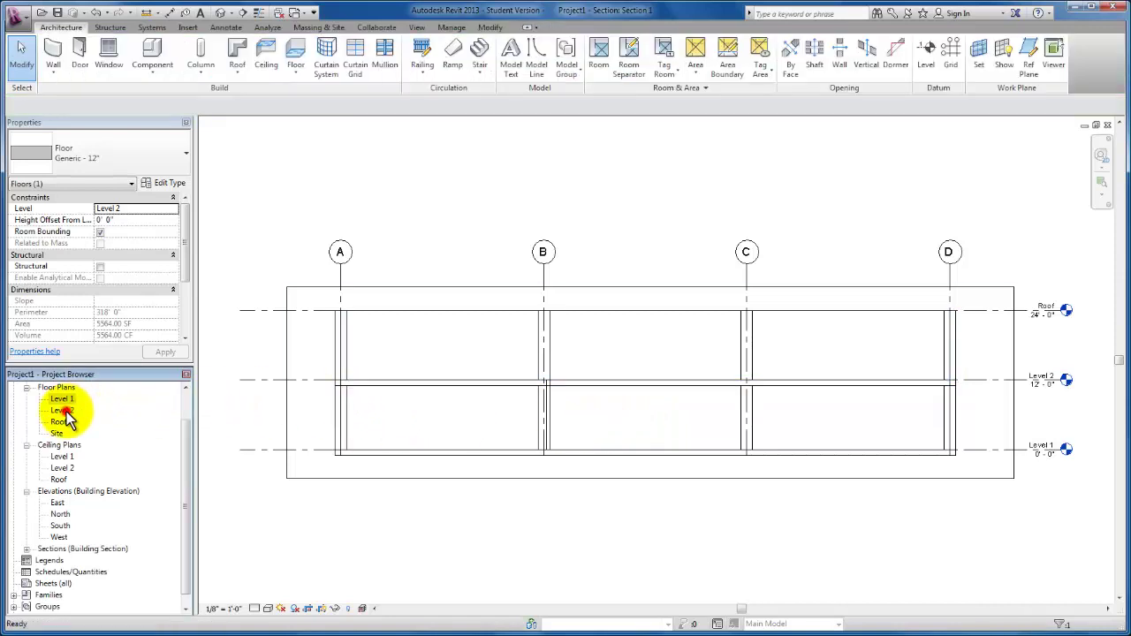
double_click(63, 411)
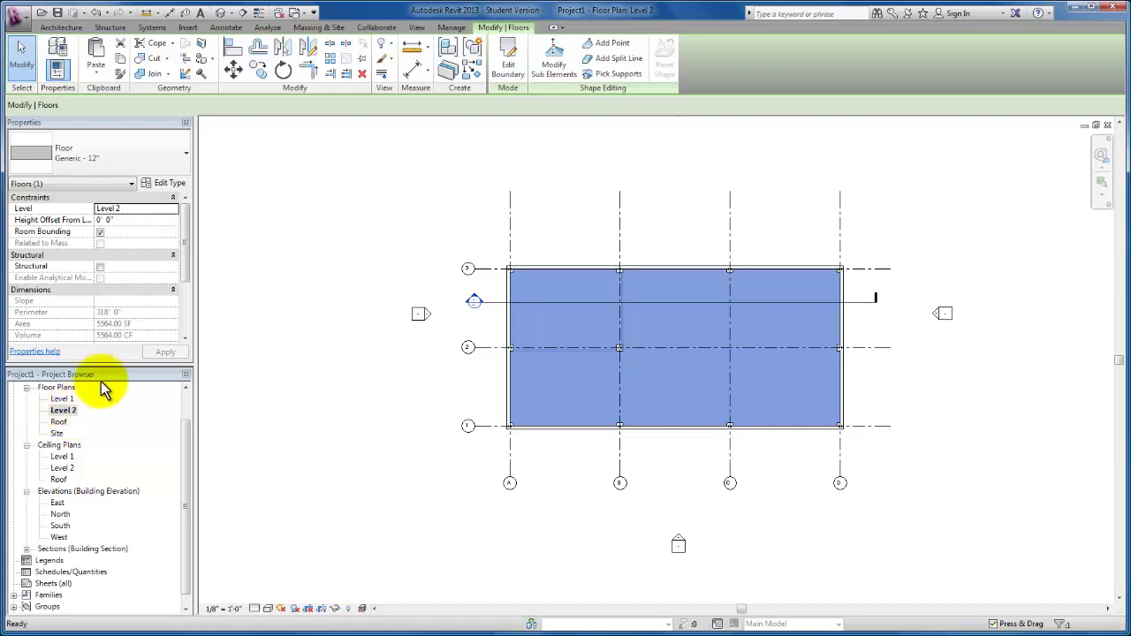
click(508, 71)
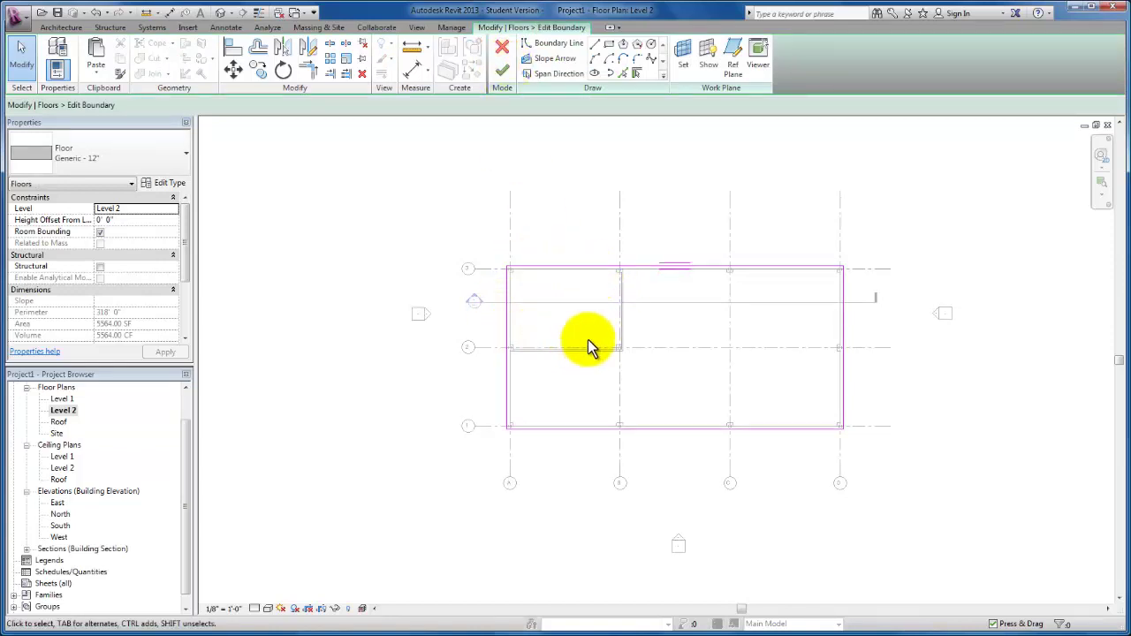
Step: Draw boundary lines from the grid 3 column down and across to outline the A–B, 2–3 bay
scroll(586, 342, up, 1)
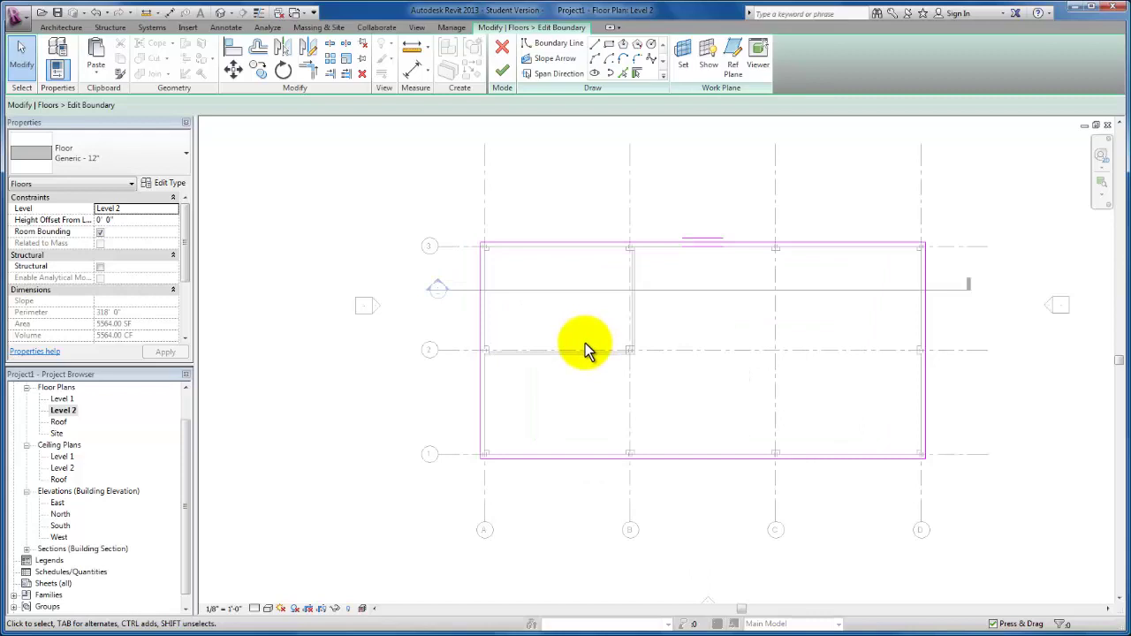
click(597, 44)
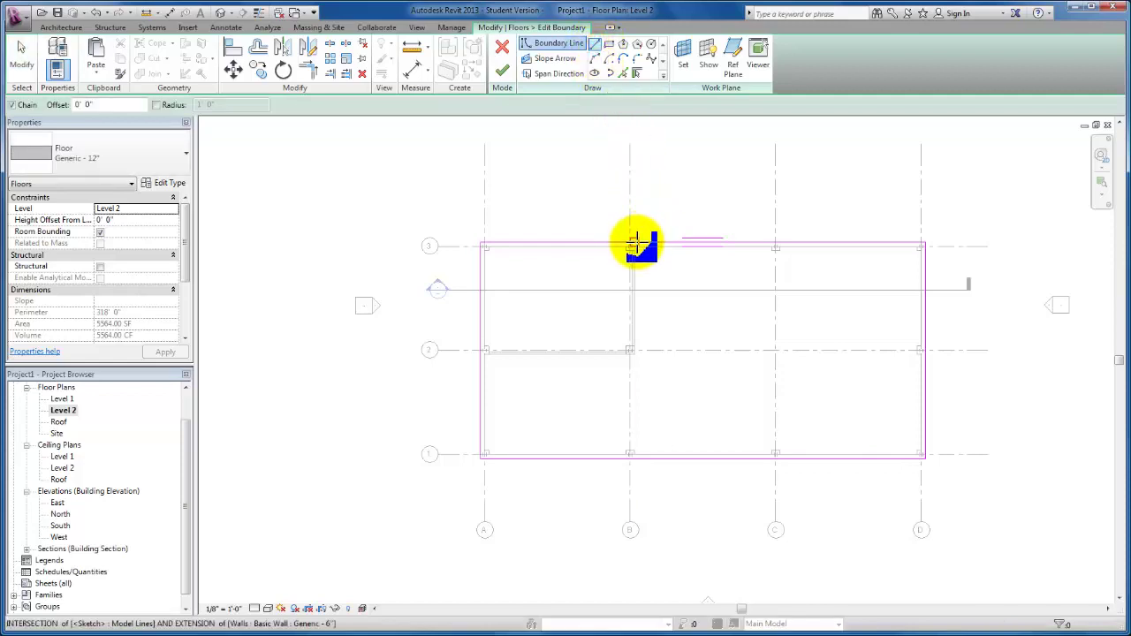
scroll(636, 240, up, 3)
scroll(632, 240, up, 2)
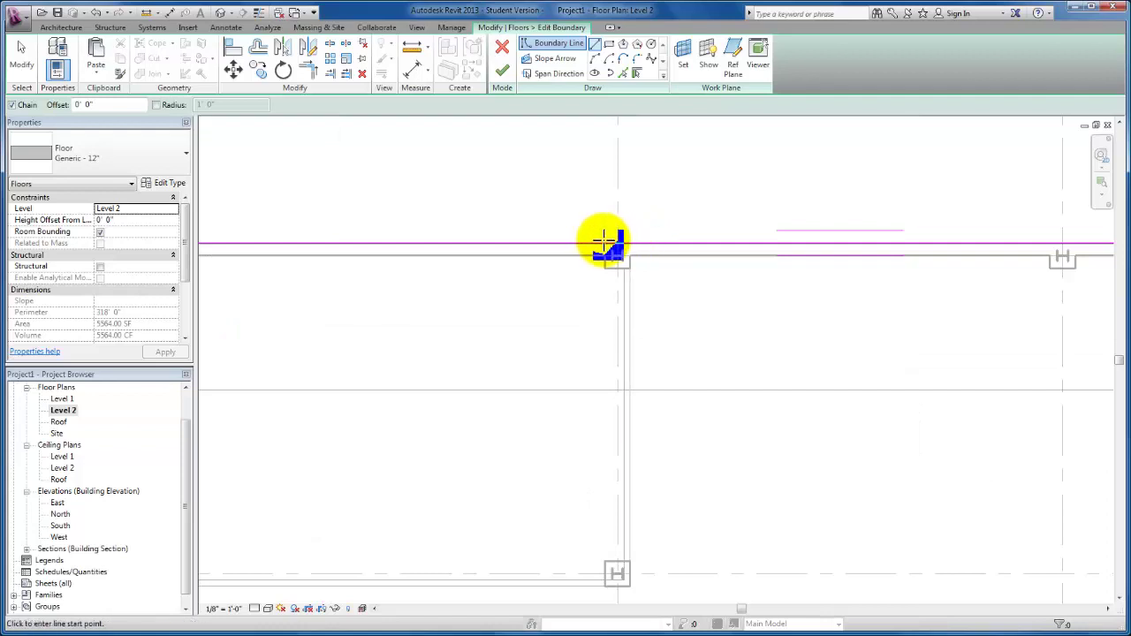
click(605, 243)
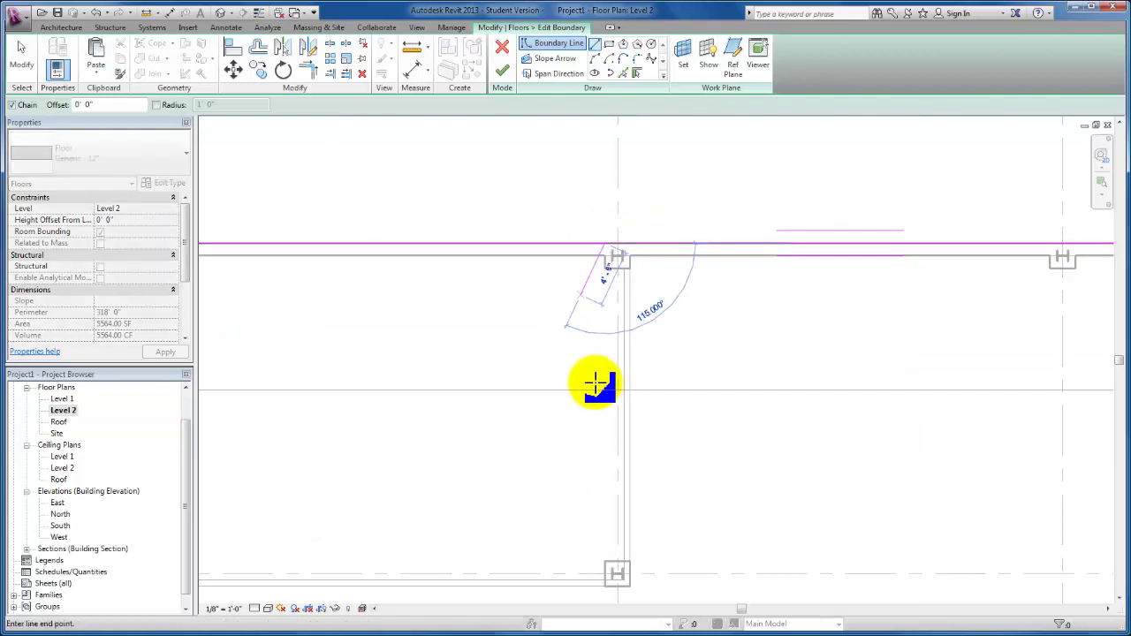
middle_drag(595, 382, 606, 303)
middle_drag(601, 498, 601, 397)
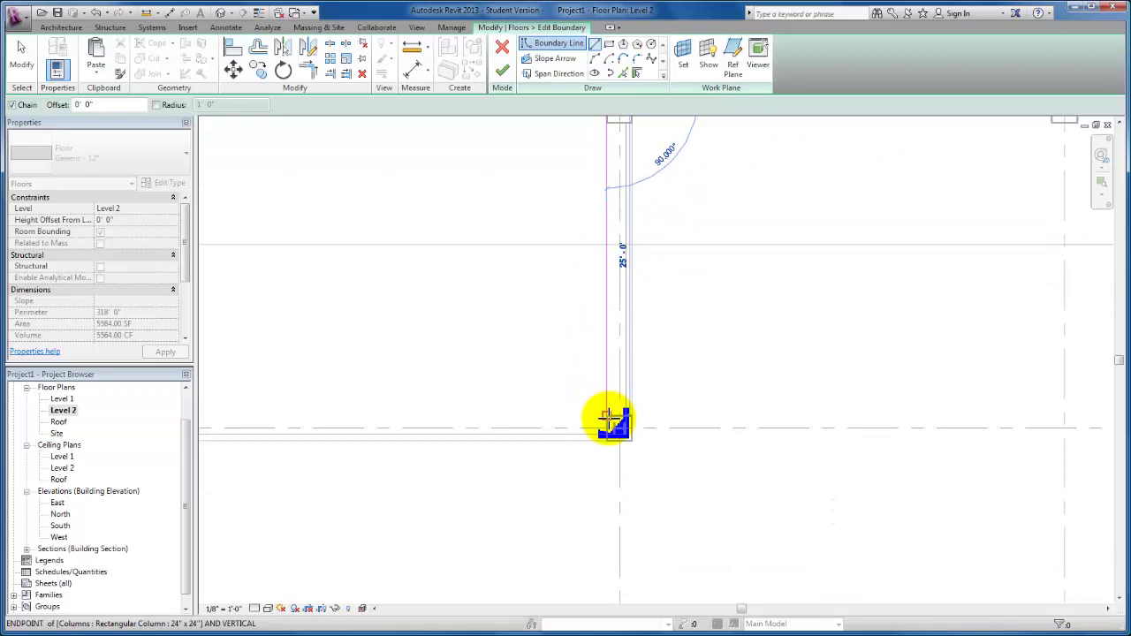
click(610, 417)
middle_drag(529, 416, 631, 416)
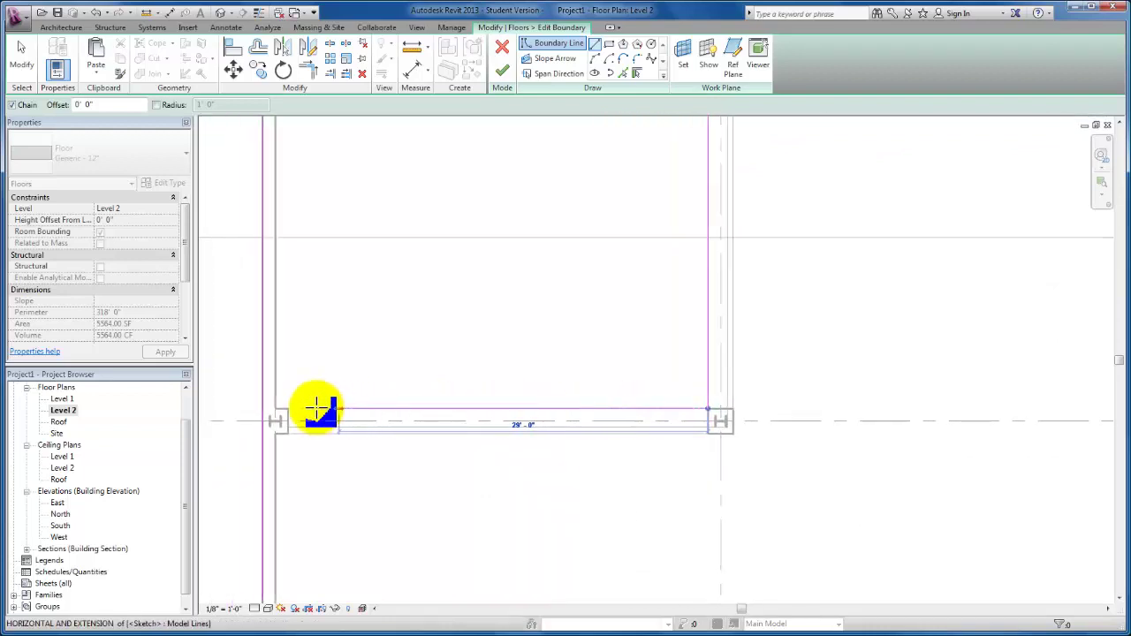
click(266, 408)
scroll(296, 371, down, 3)
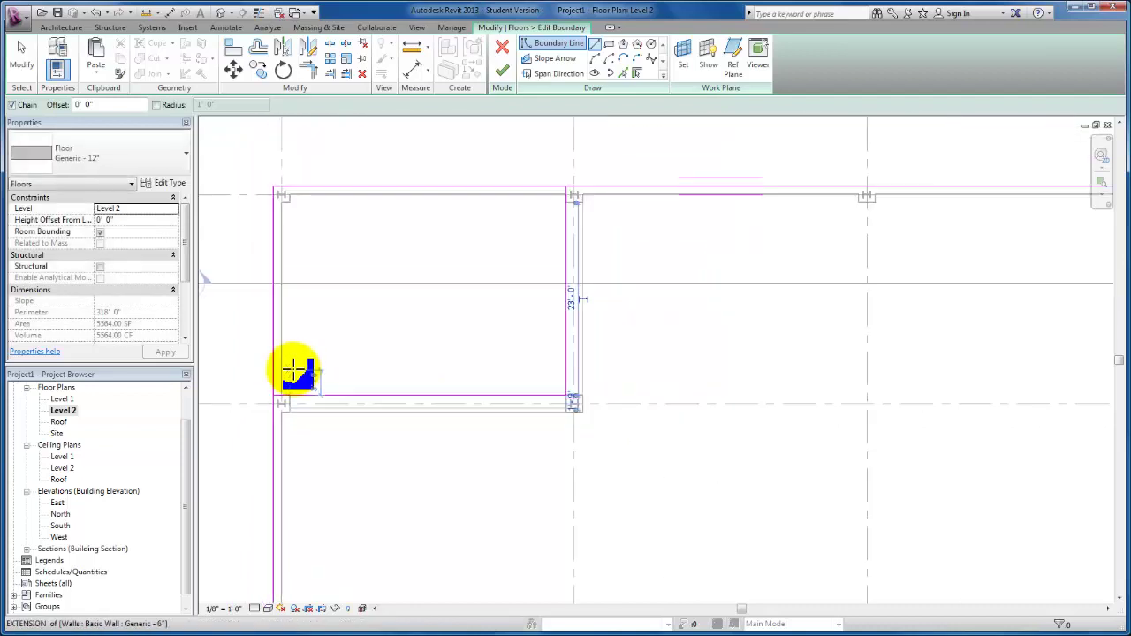
click(22, 55)
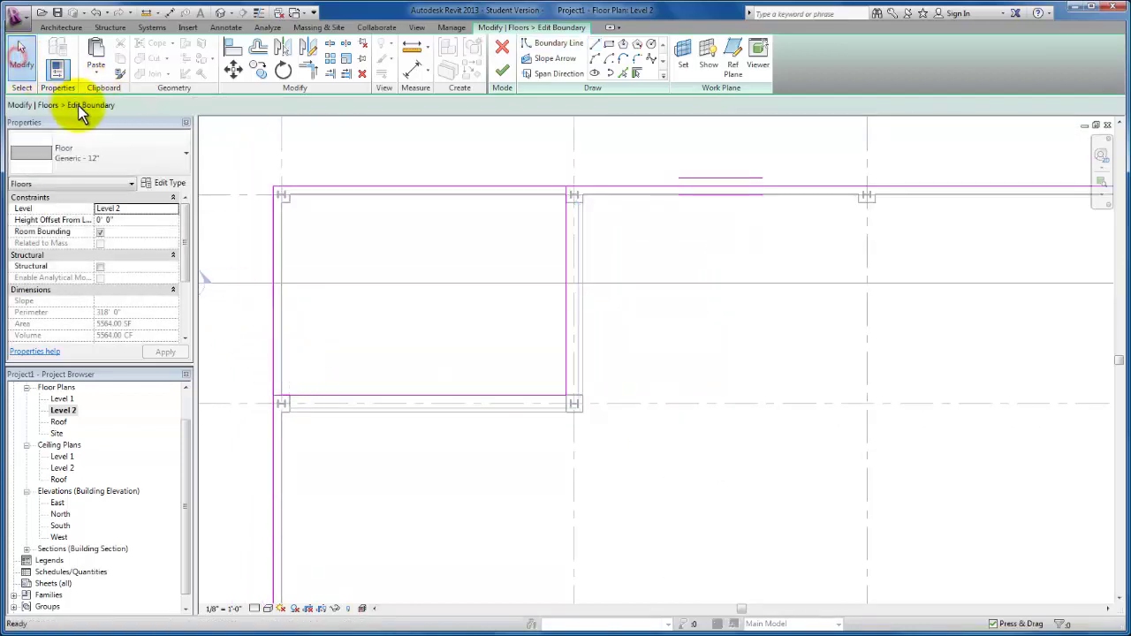
Step: Trim the boundary lines into closed corners with Trim/Extend to Corner, forming the L-shape
click(314, 76)
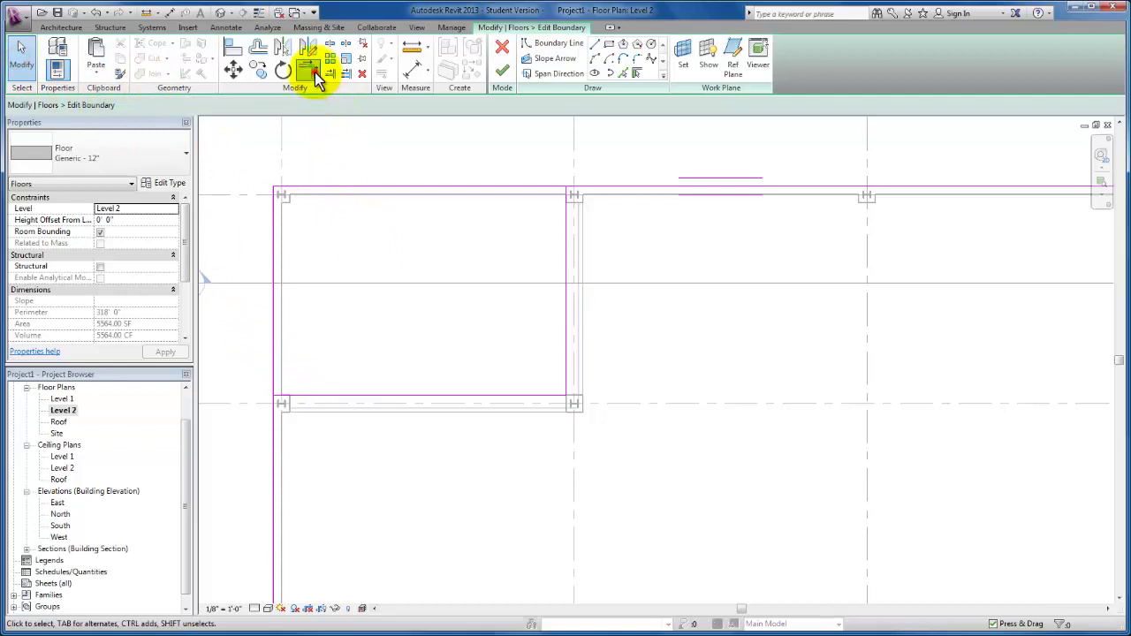
click(565, 240)
click(595, 185)
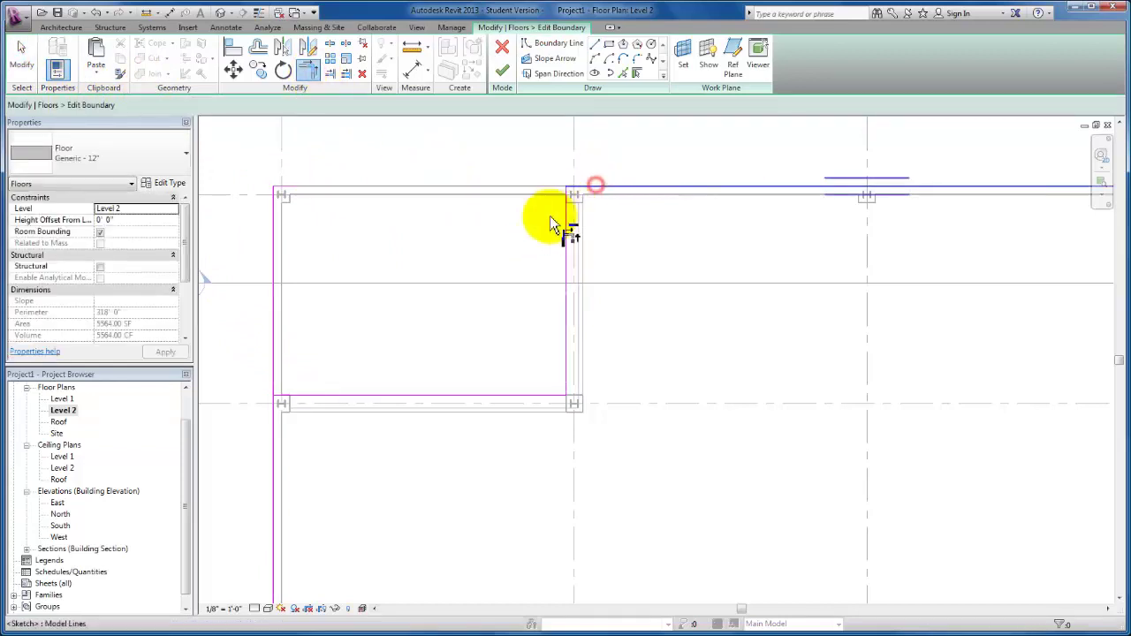
click(329, 396)
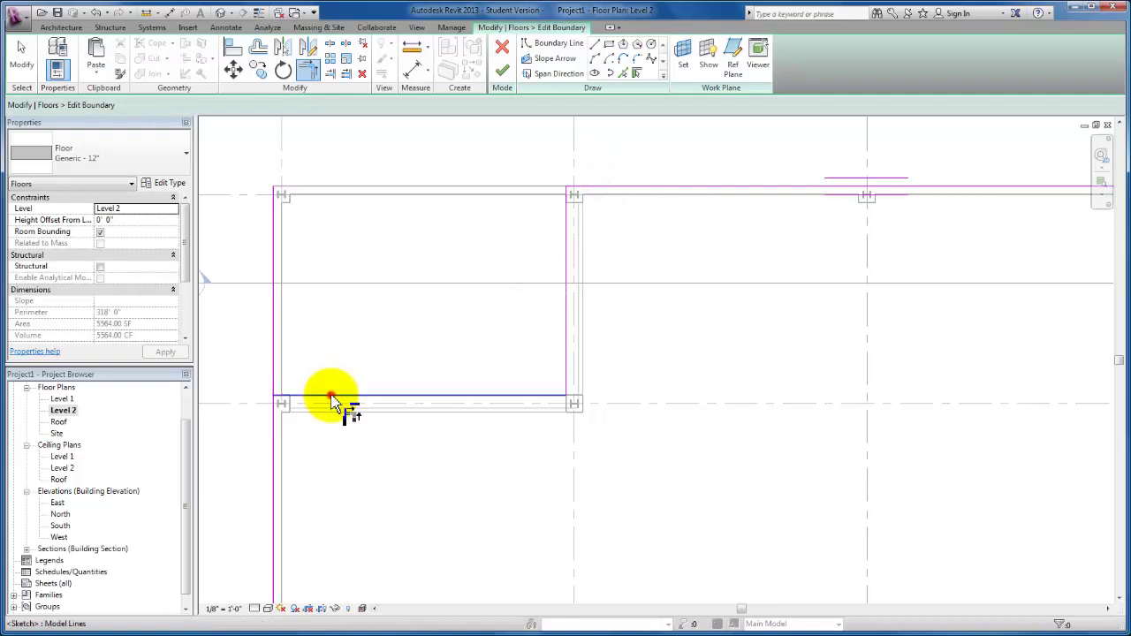
click(274, 438)
scroll(354, 359, down, 3)
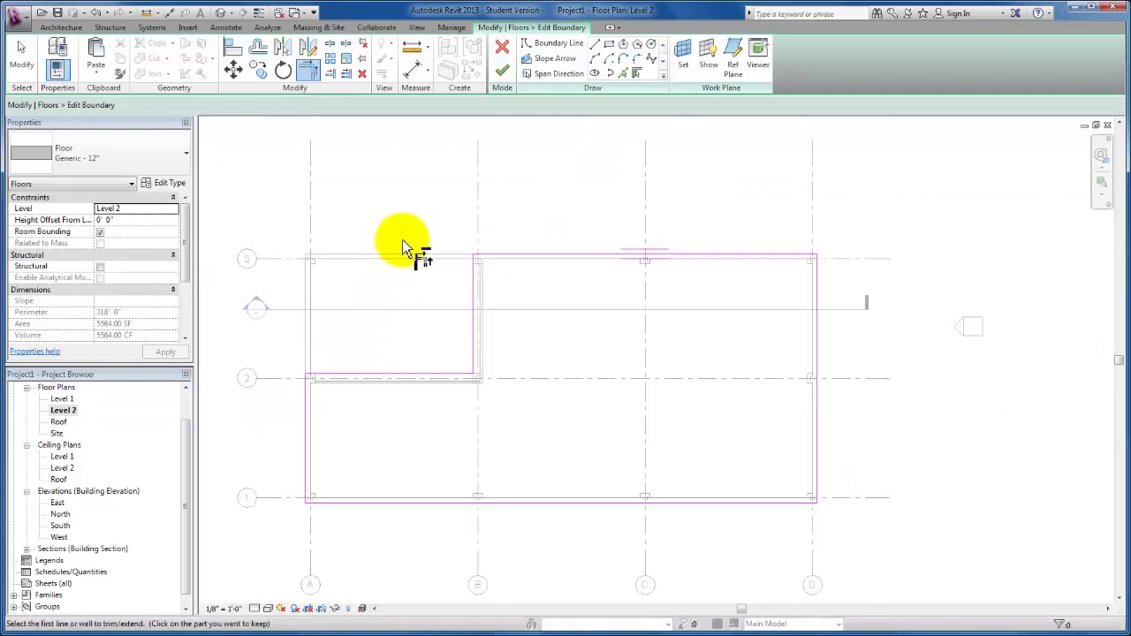
Step: Finish the Level 2 floor without attaching walls, zoom to fit, and deselect it
click(500, 74)
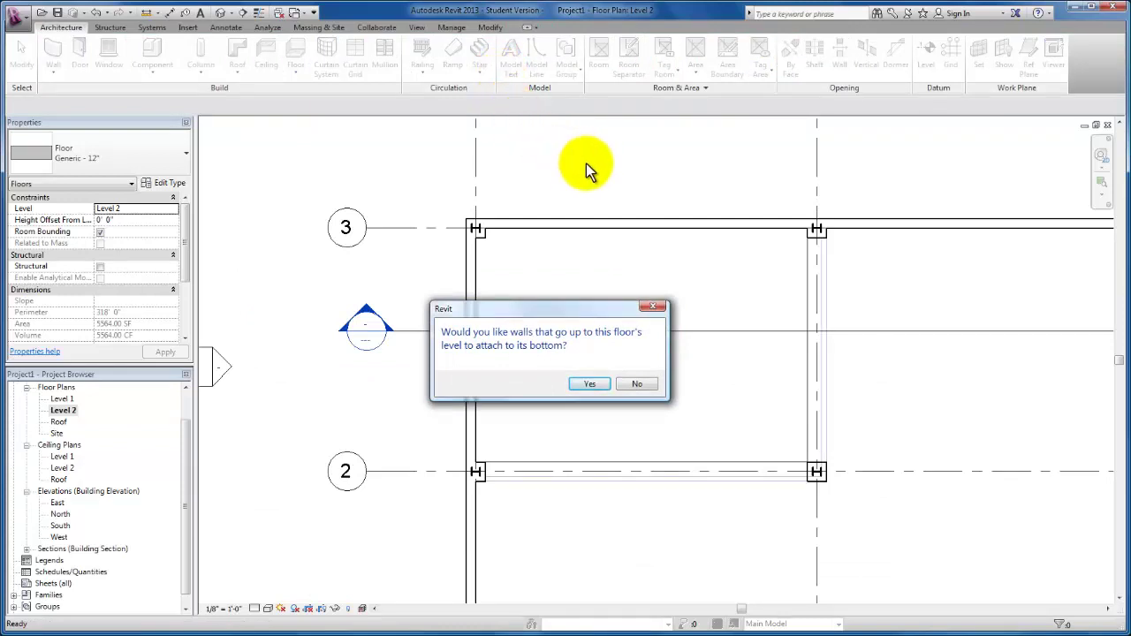
click(637, 384)
key(z)
key(f)
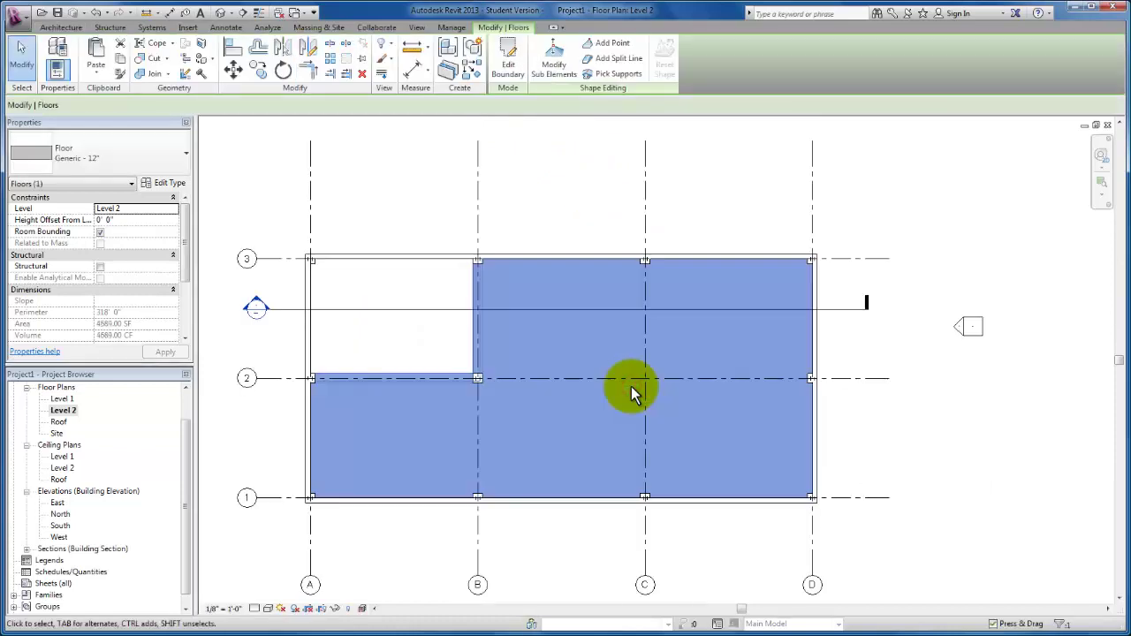
click(566, 196)
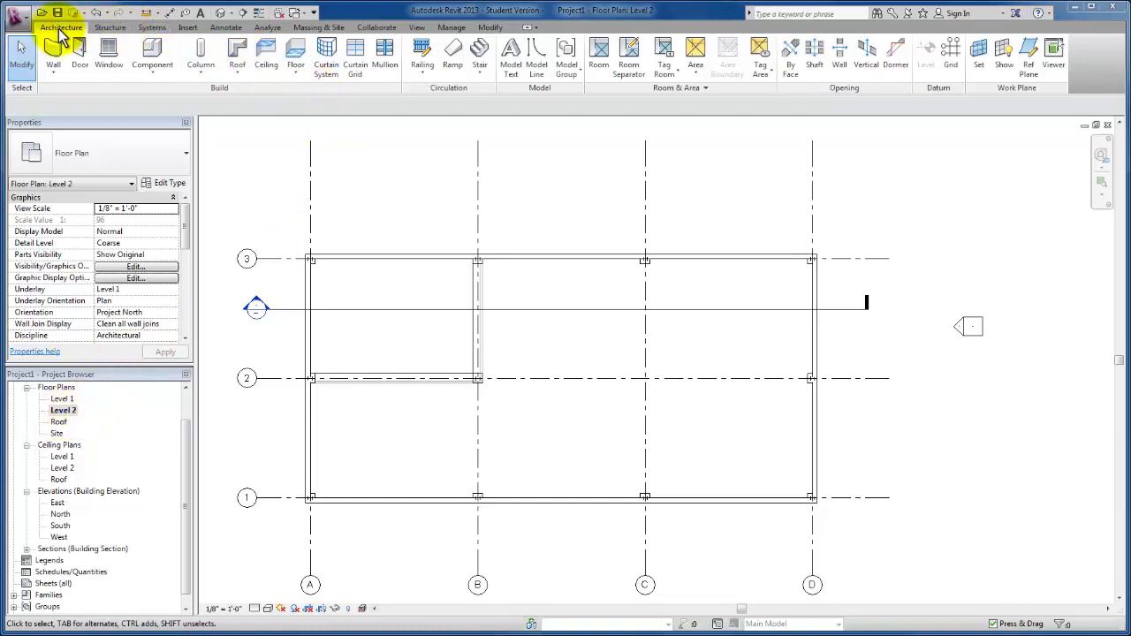
Step: Sketch a railing path along grid B from the grid 3 column to grid 2 and finish the railing
click(425, 77)
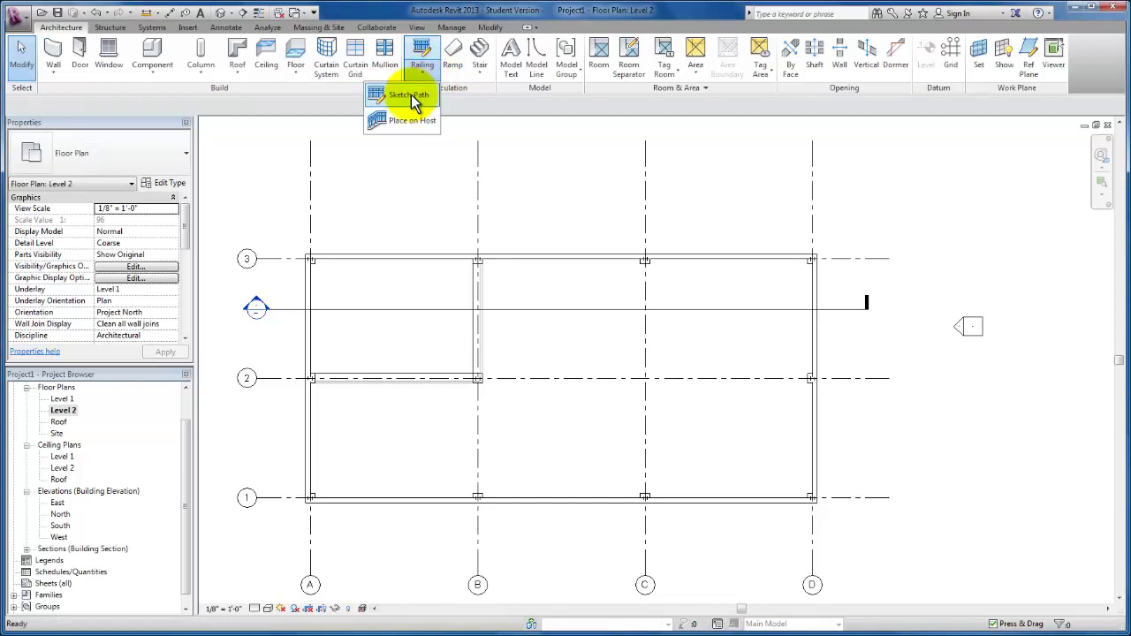
click(412, 99)
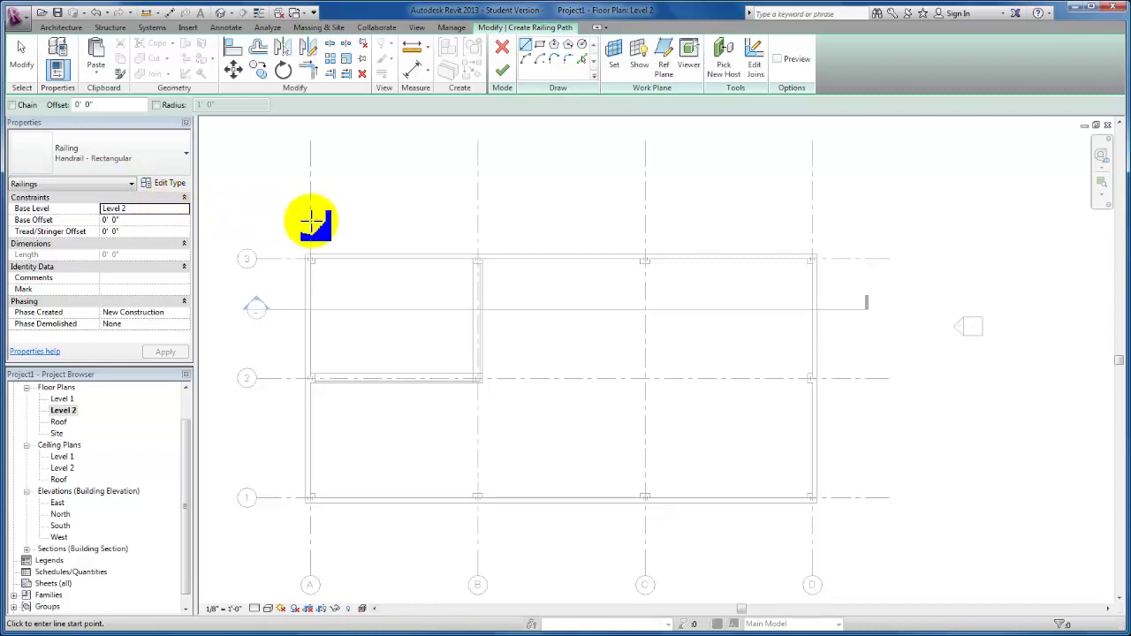
scroll(475, 263, up, 2)
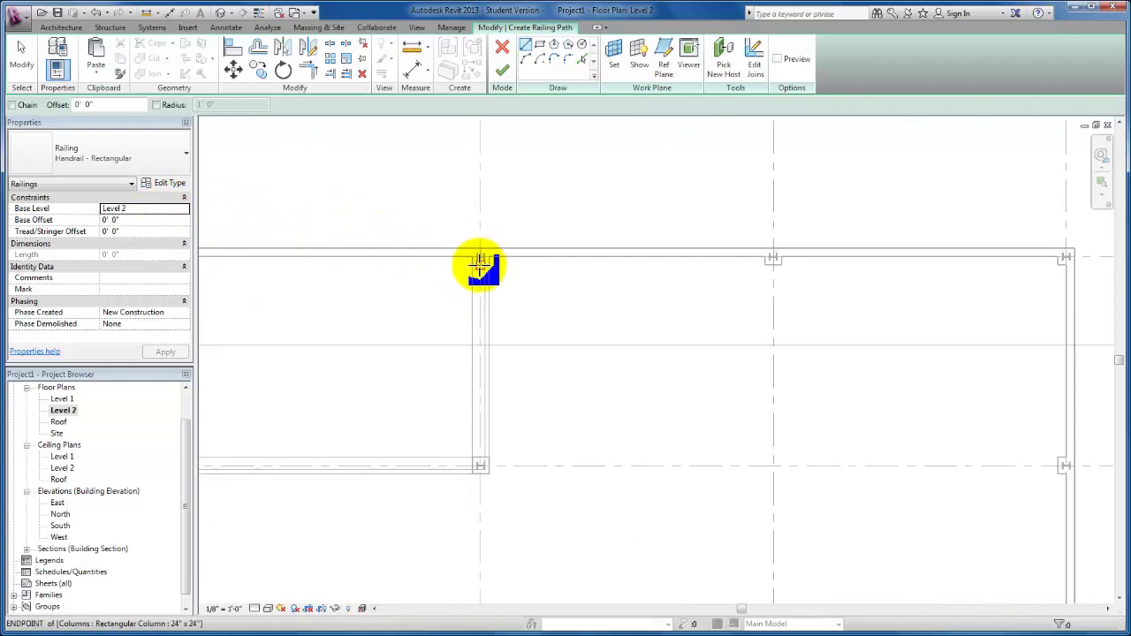
click(480, 262)
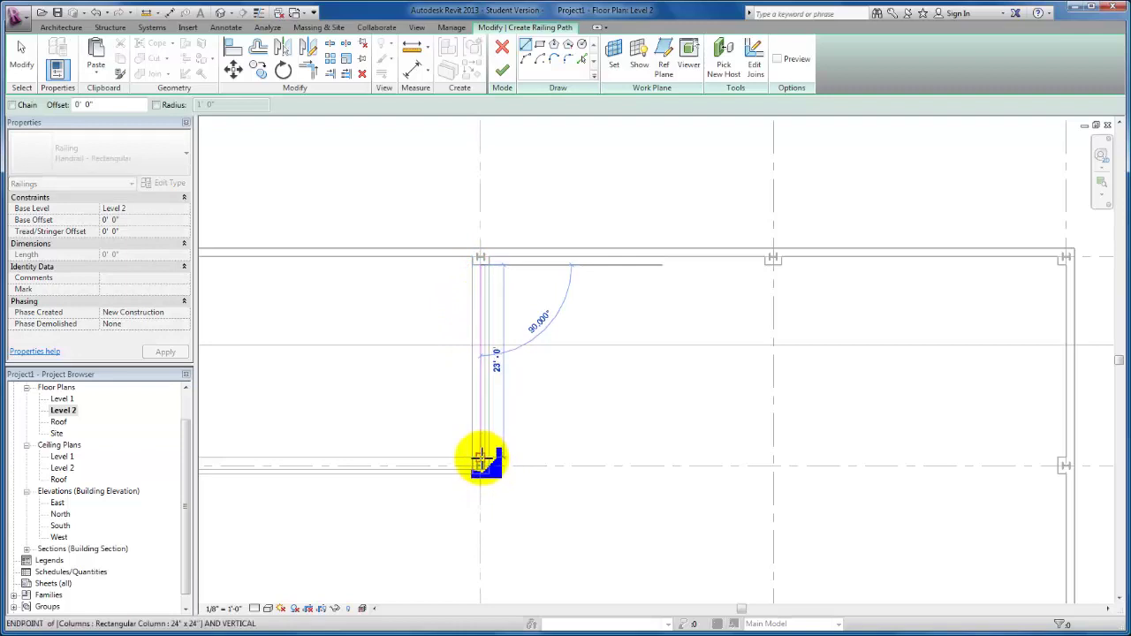
click(481, 458)
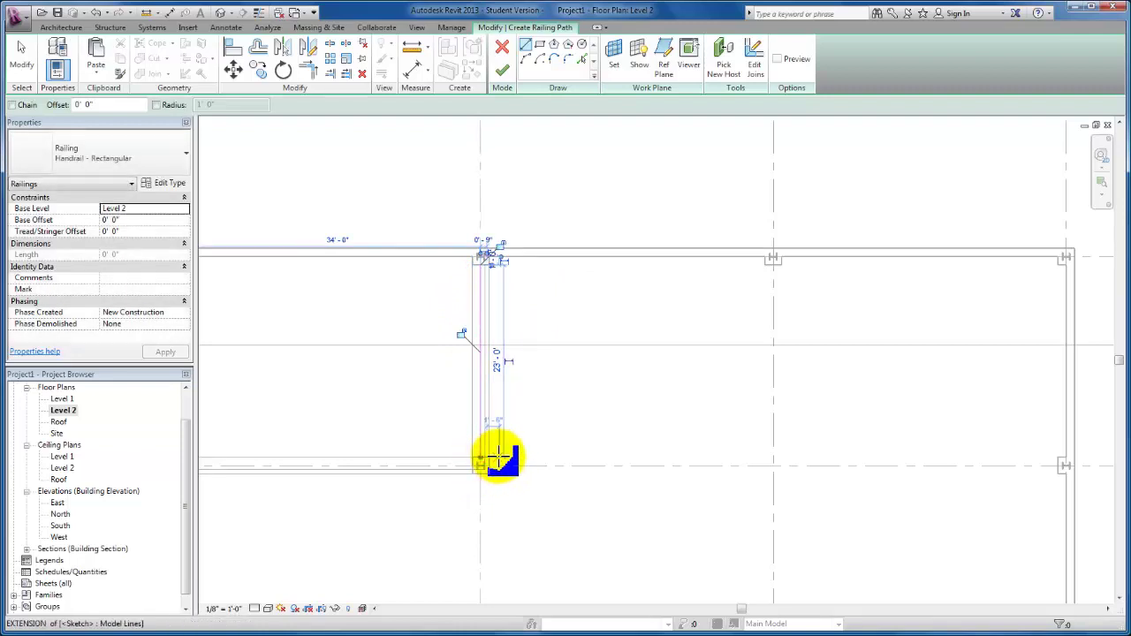
key(Escape)
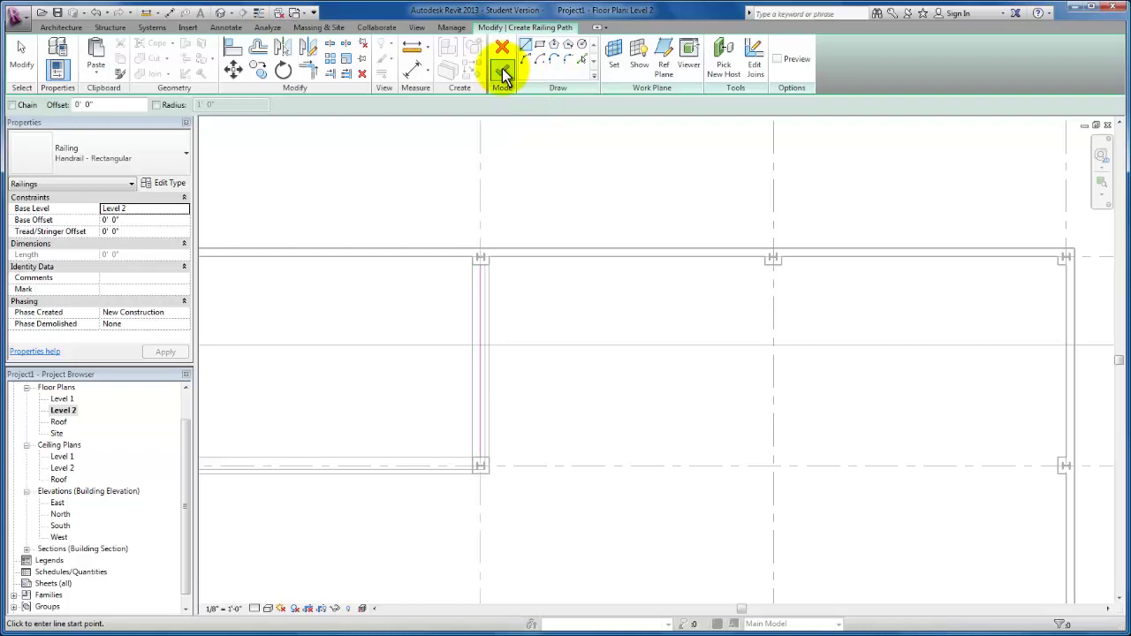
middle_drag(571, 432, 586, 448)
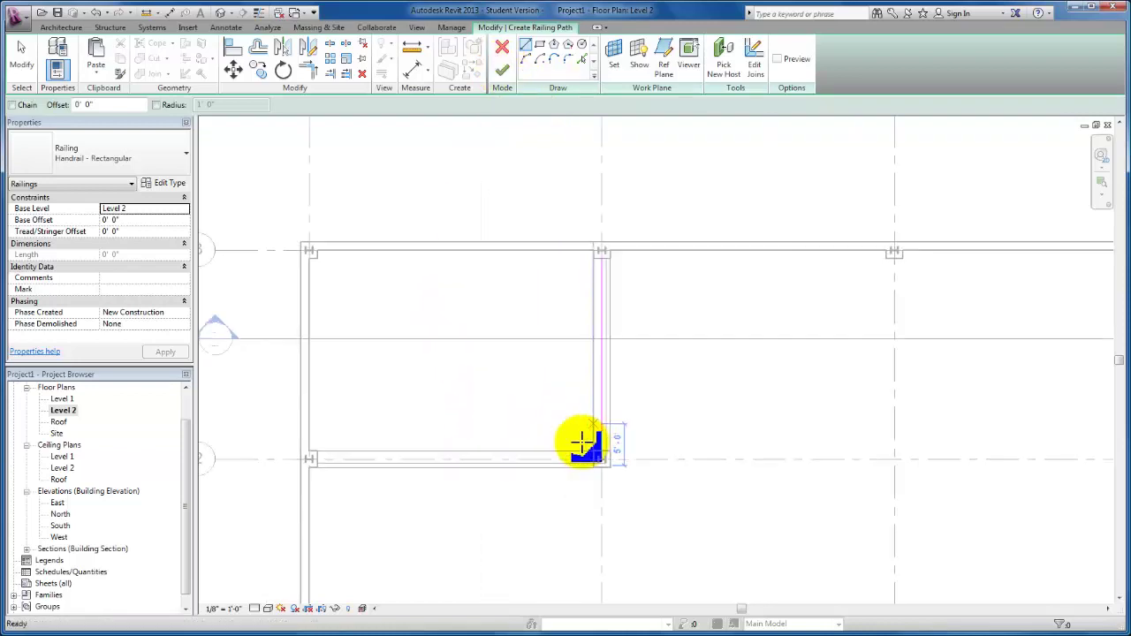
click(320, 458)
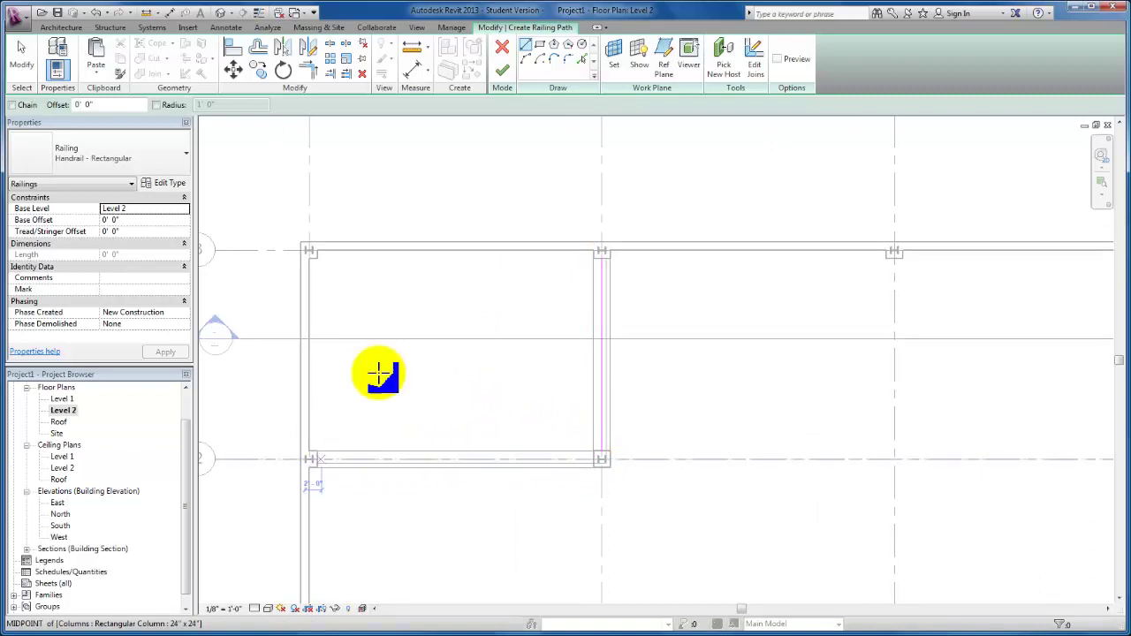
click(502, 70)
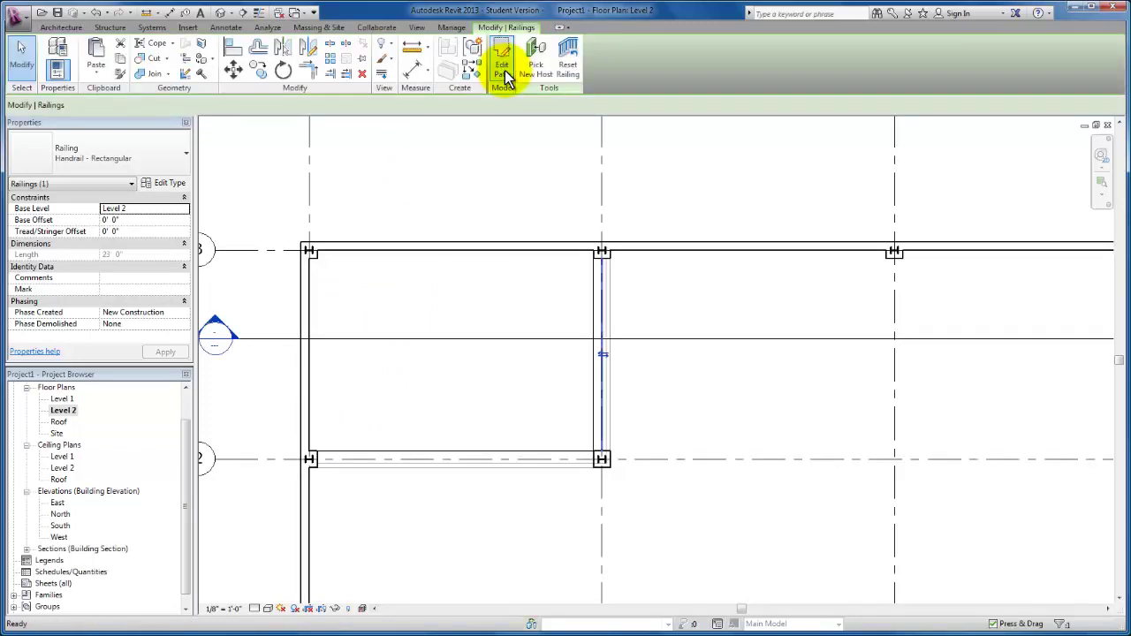
click(679, 186)
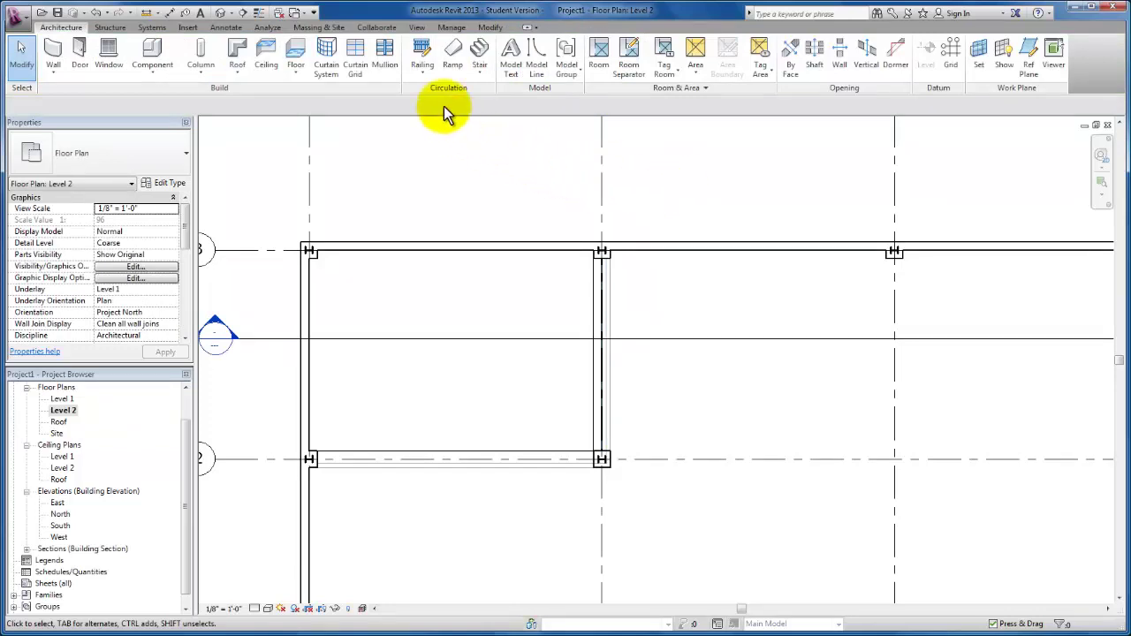
Step: Sketch a 33'-0" railing path along grid 2 from the B column to the A column and finish it
click(428, 78)
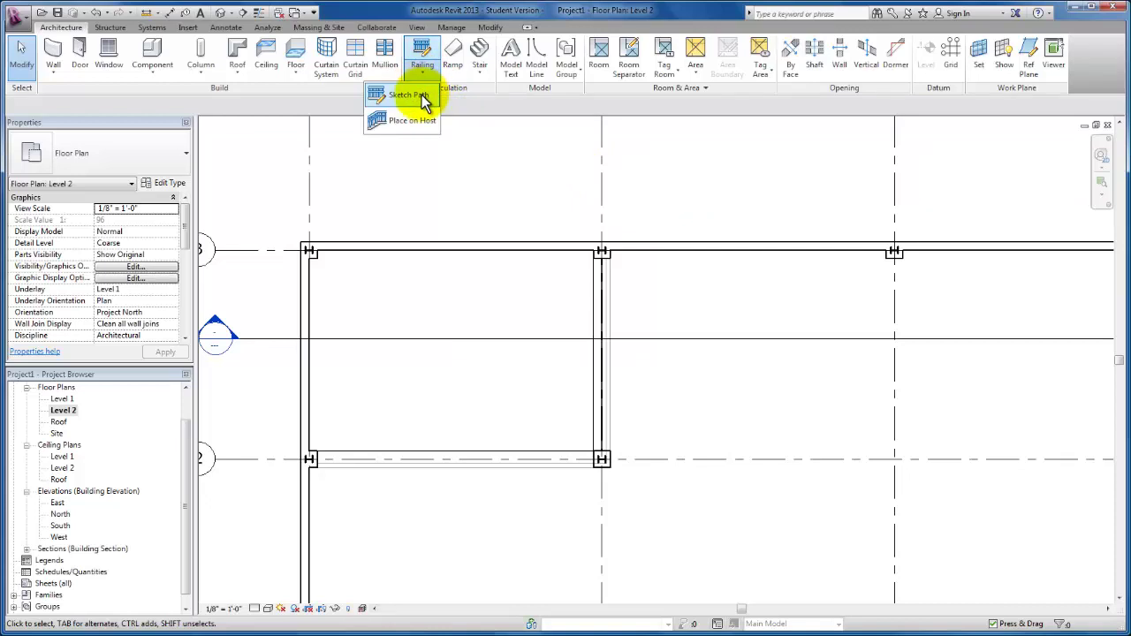
click(420, 95)
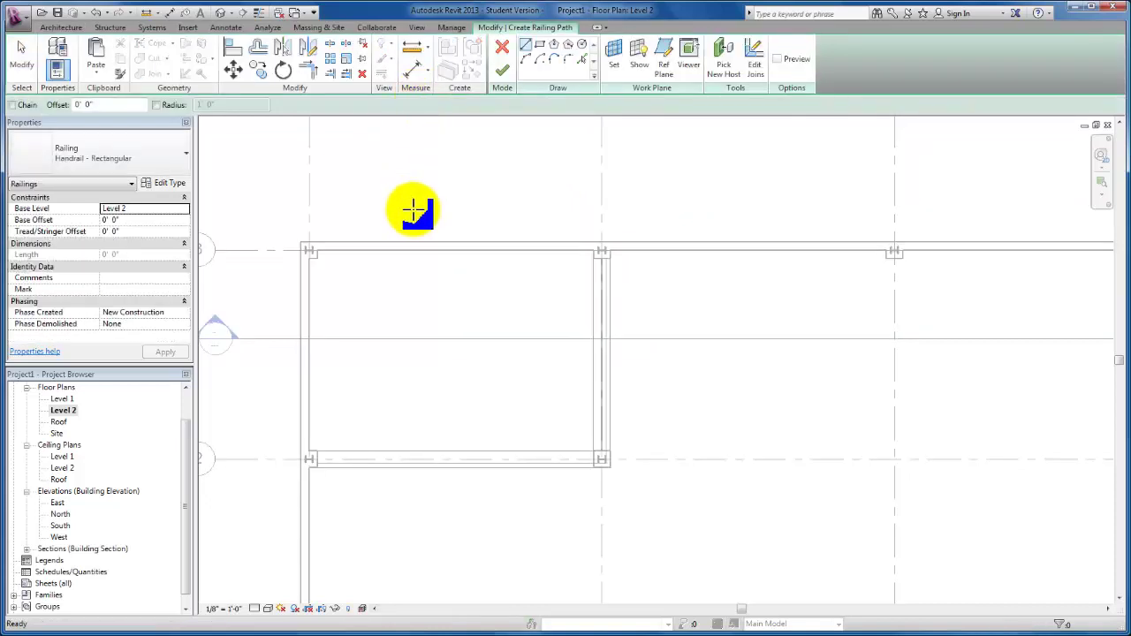
click(592, 459)
scroll(327, 460, up, 1)
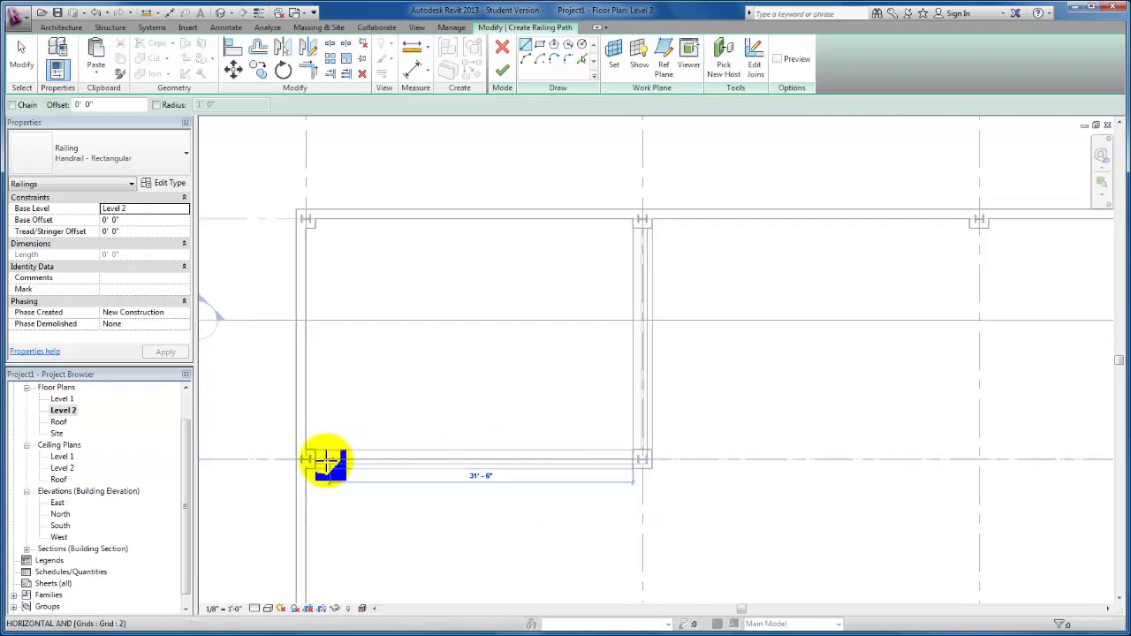
click(316, 459)
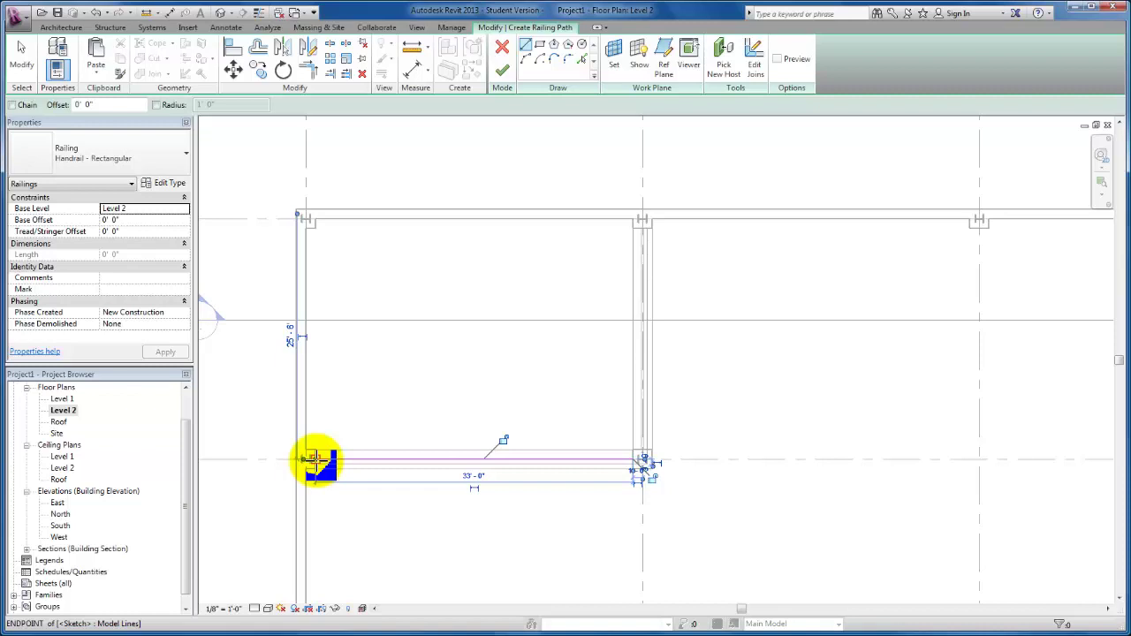
click(502, 72)
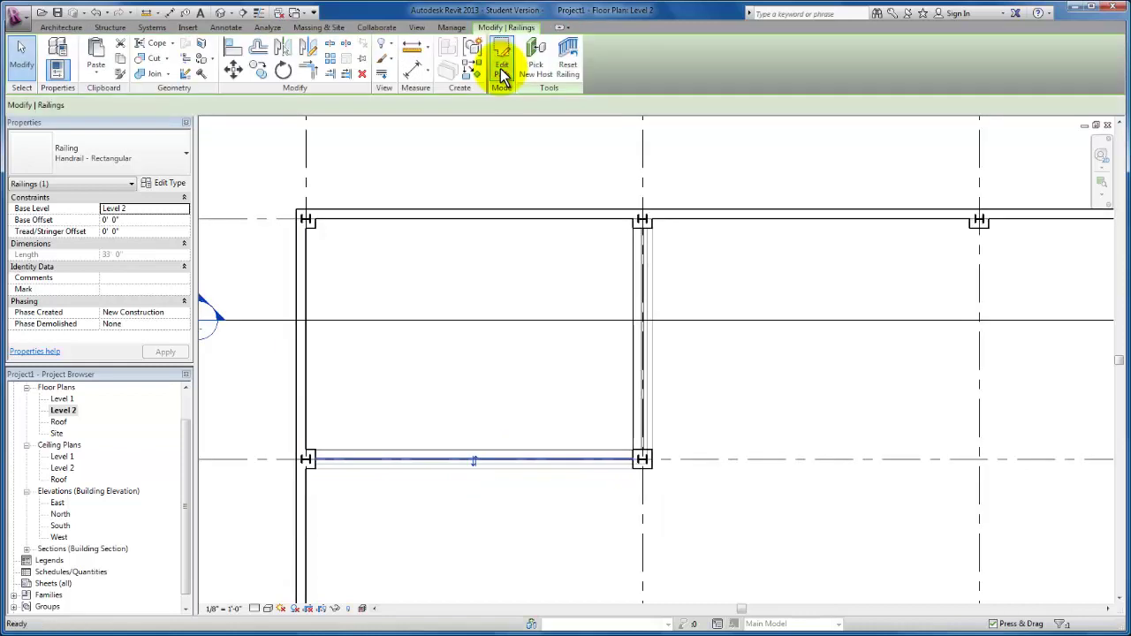
Step: Change the grid B and grid 2 railings to the Guardrail - Pipe type, then deselect them
click(585, 160)
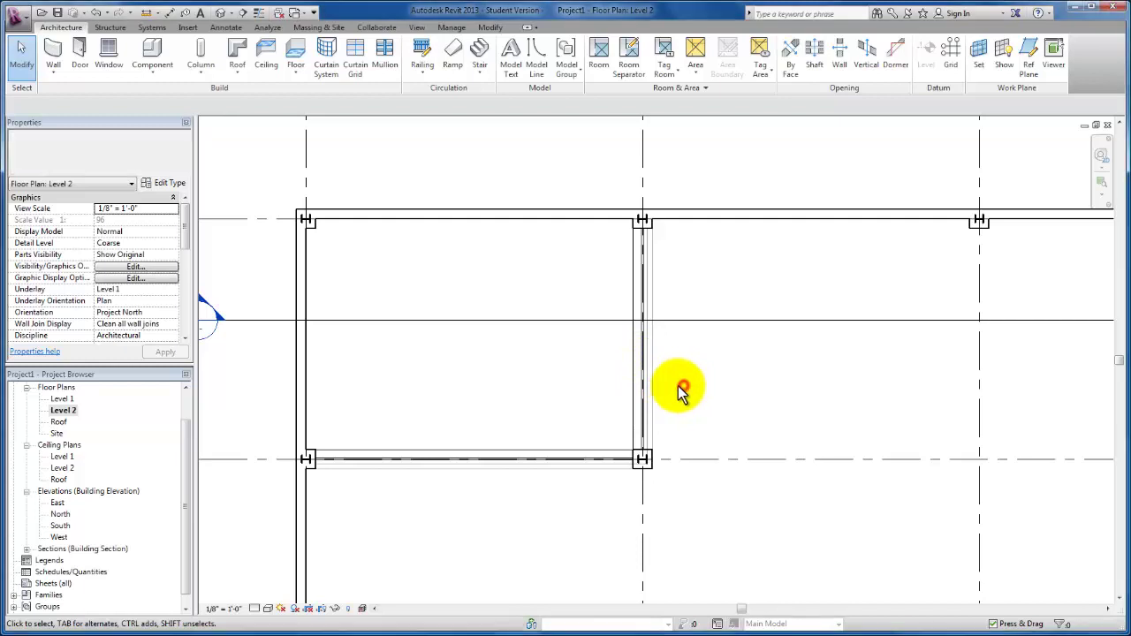
click(643, 427)
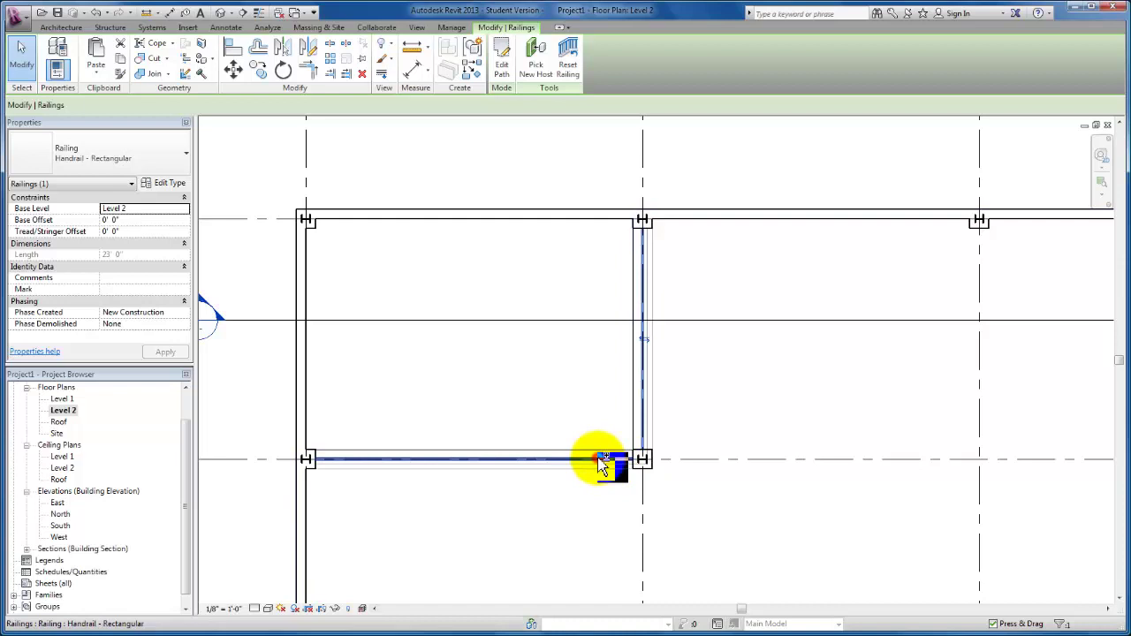
ctrl+click(599, 461)
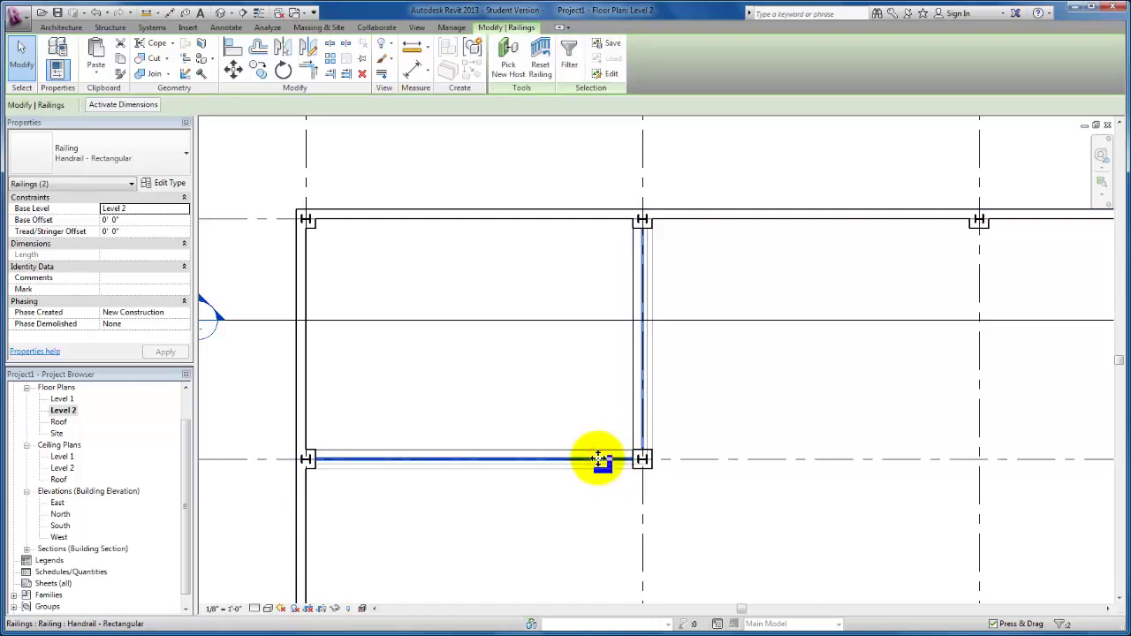
click(168, 155)
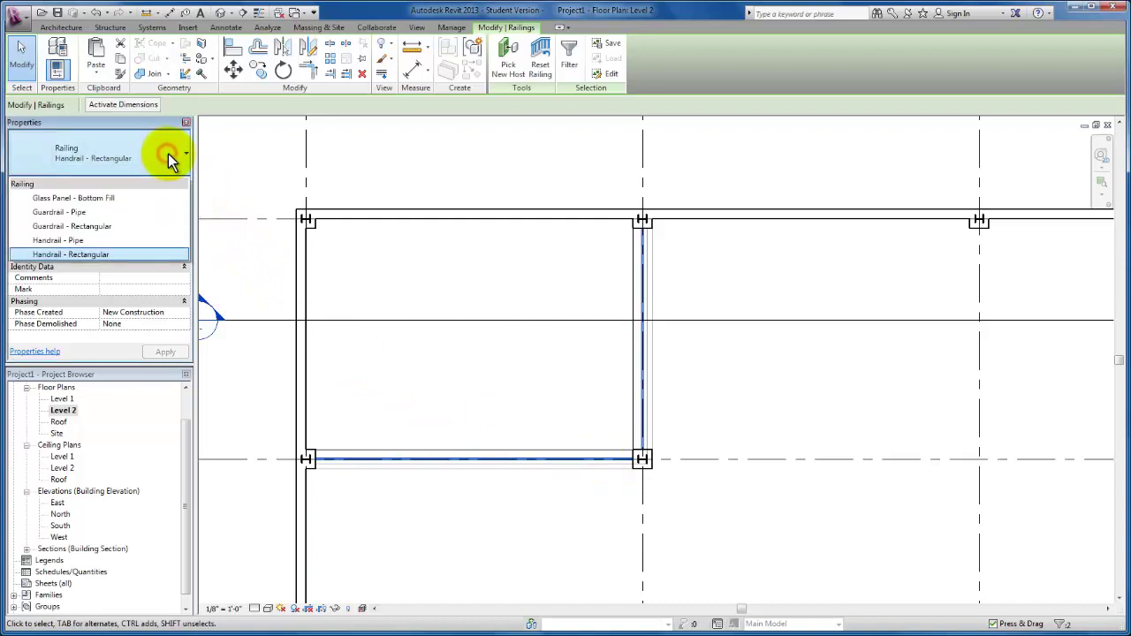
click(129, 212)
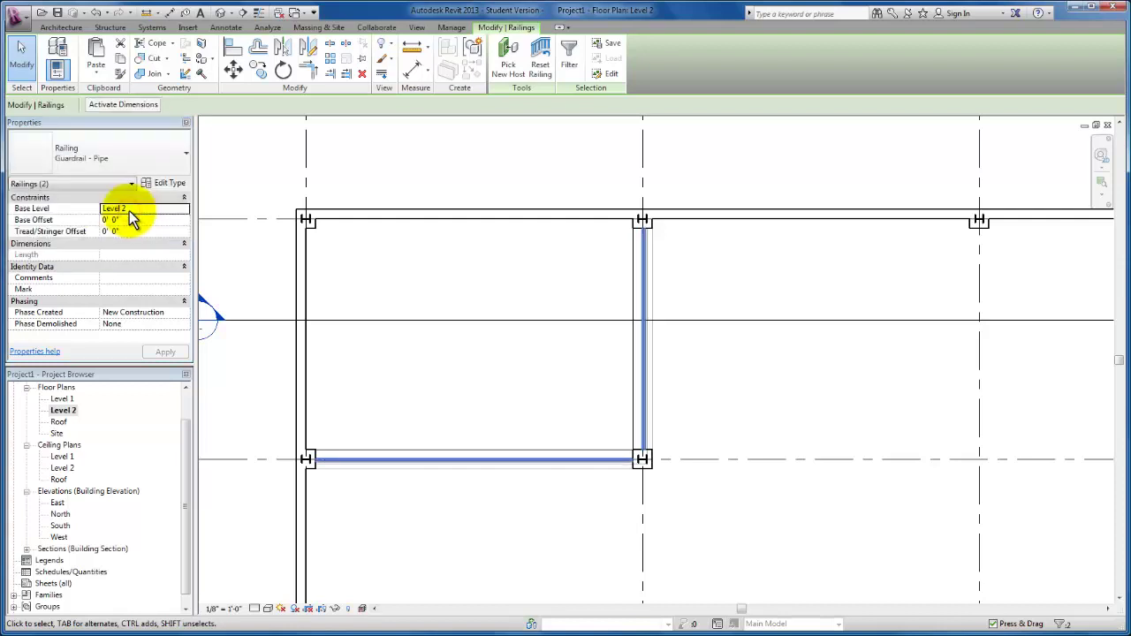
click(716, 177)
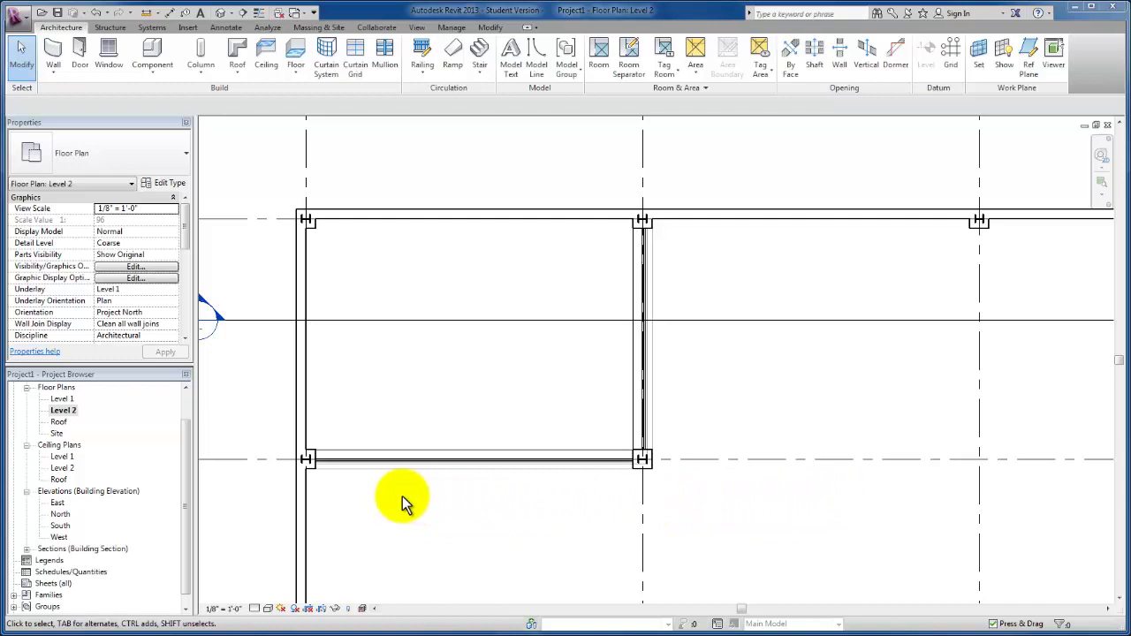
Step: In Level 1, place a camera with its eye in the upper-left bay and target across the floor
double_click(62, 400)
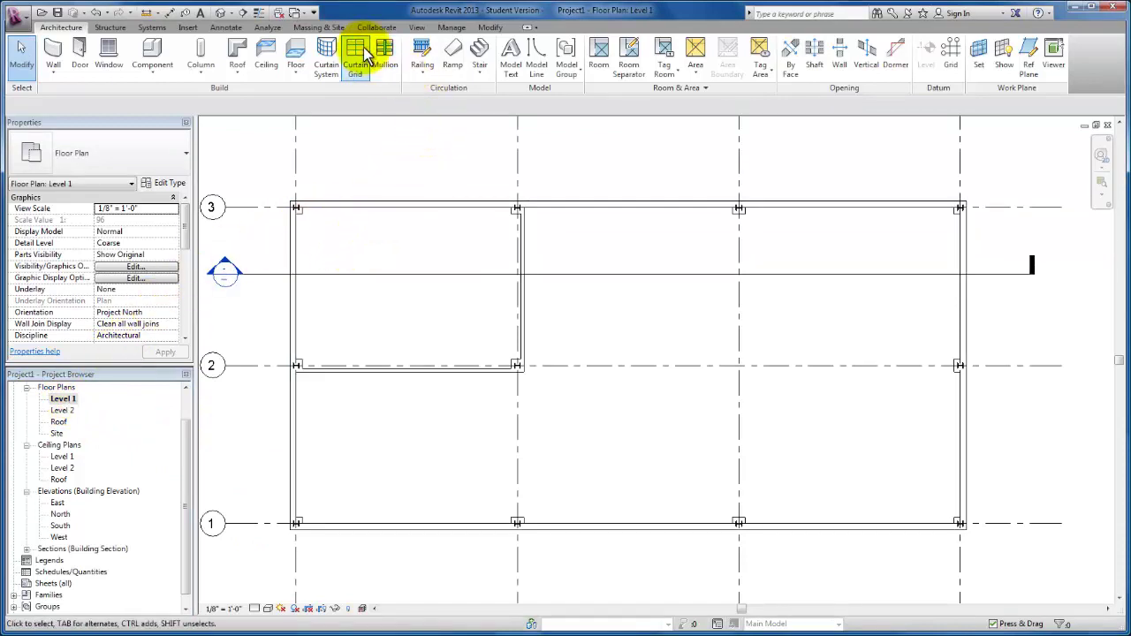
click(231, 13)
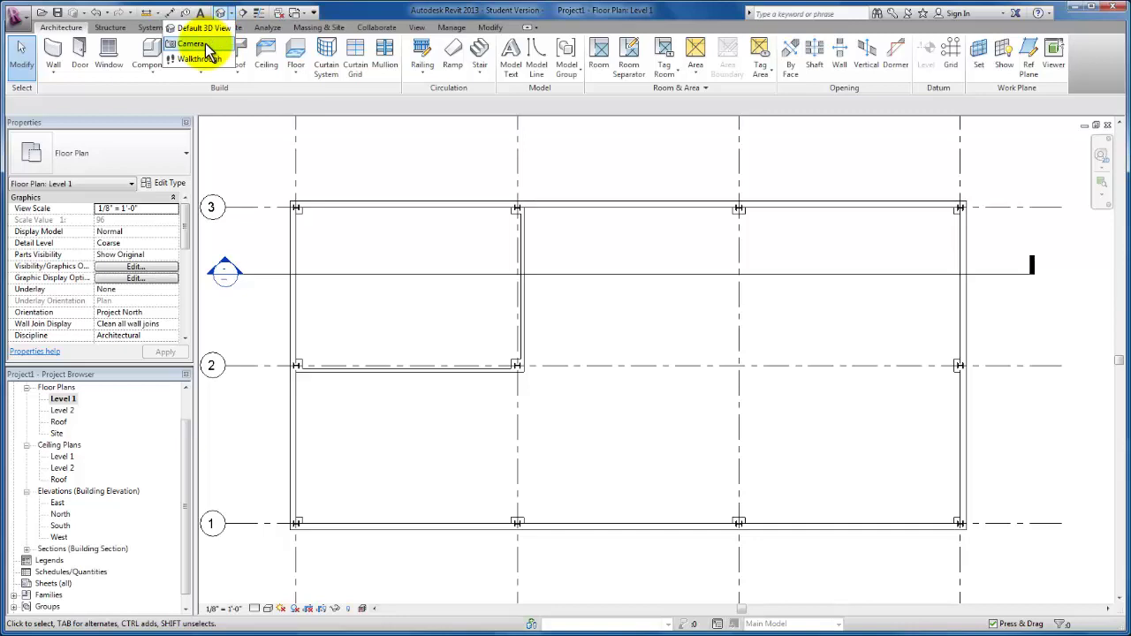
click(206, 44)
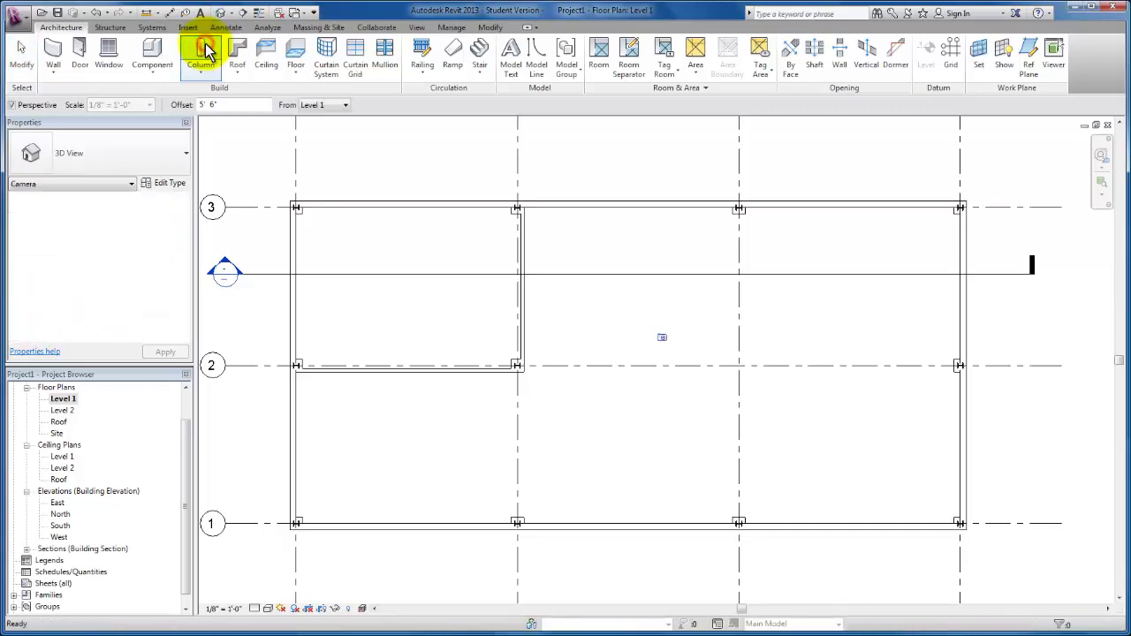
click(321, 237)
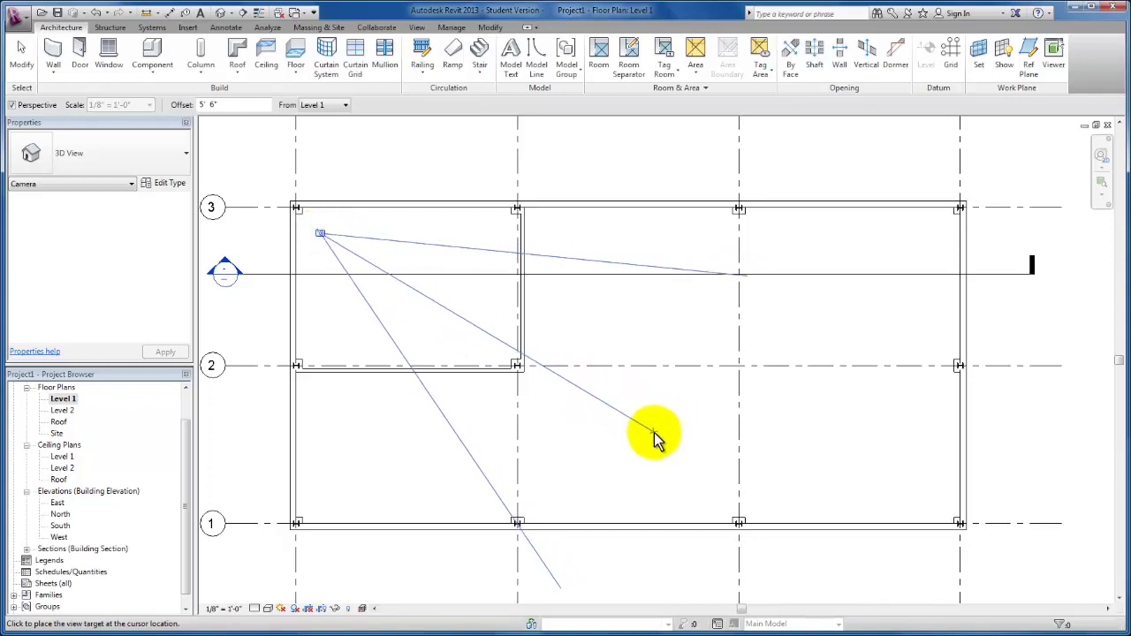
click(703, 457)
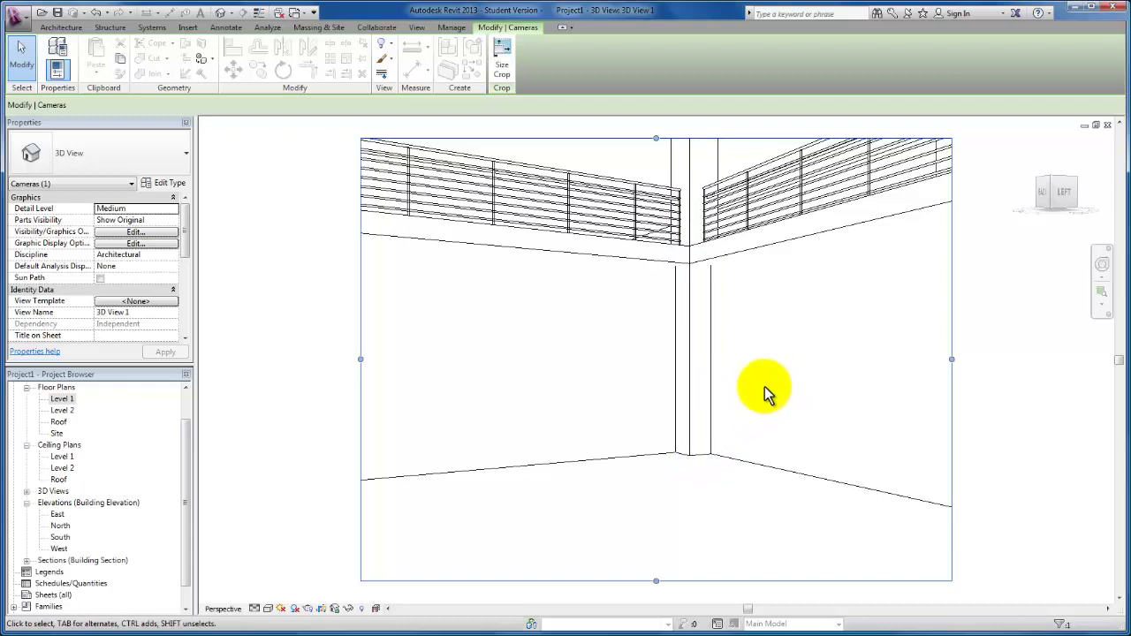
Step: Zoom out and pull the camera crop region's left, right and top edges outward
scroll(764, 386, down, 2)
middle_drag(737, 379, 684, 390)
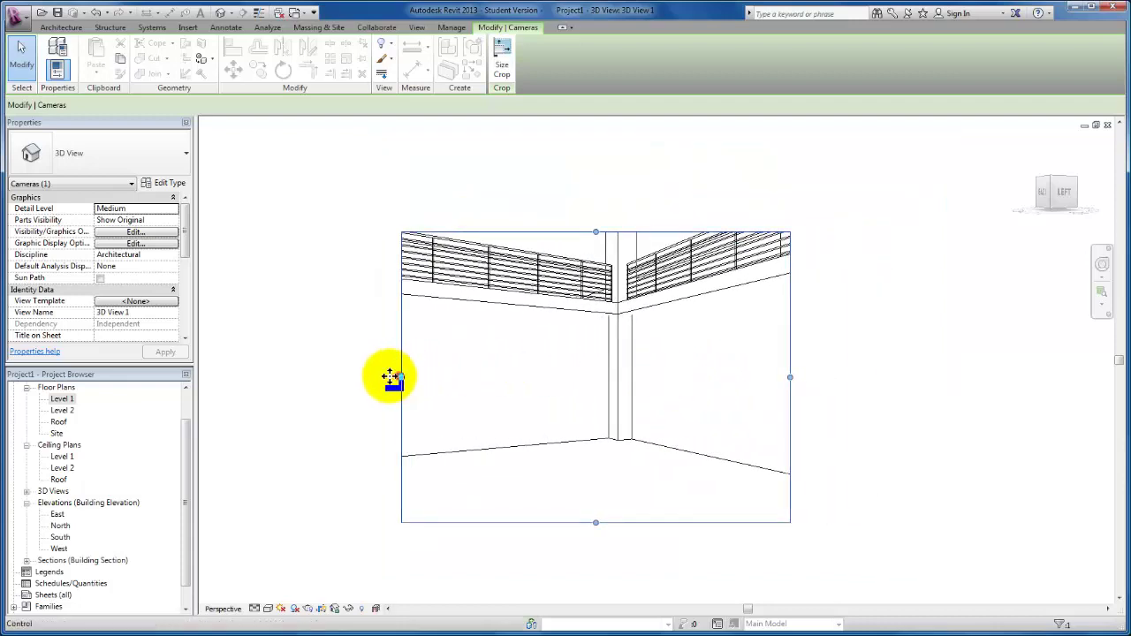
drag(377, 377, 307, 376)
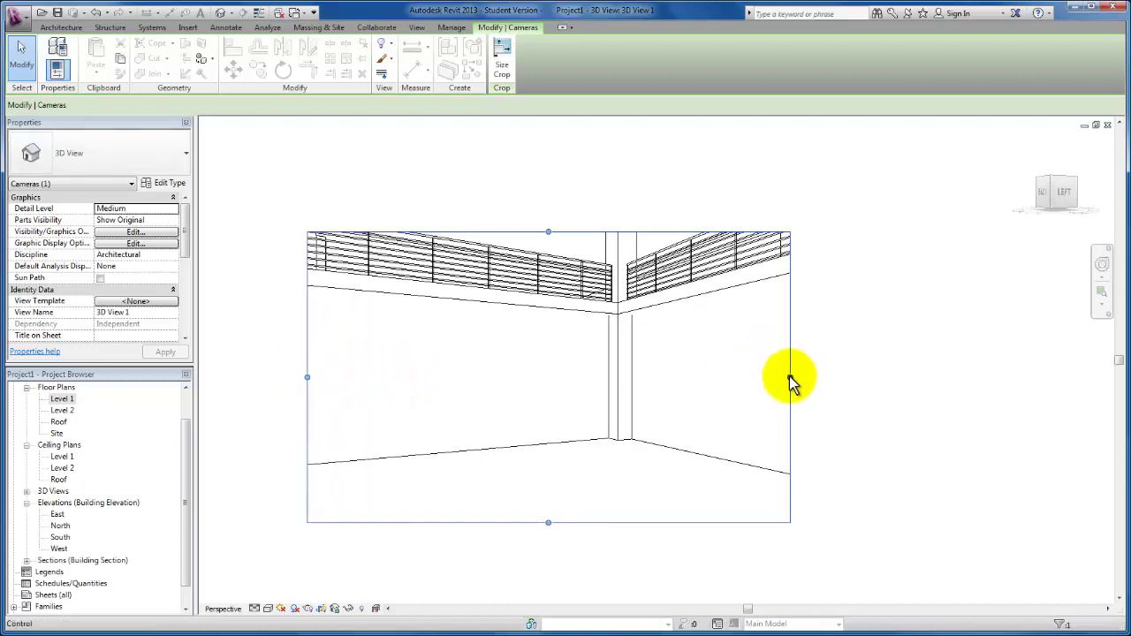
drag(791, 378, 966, 378)
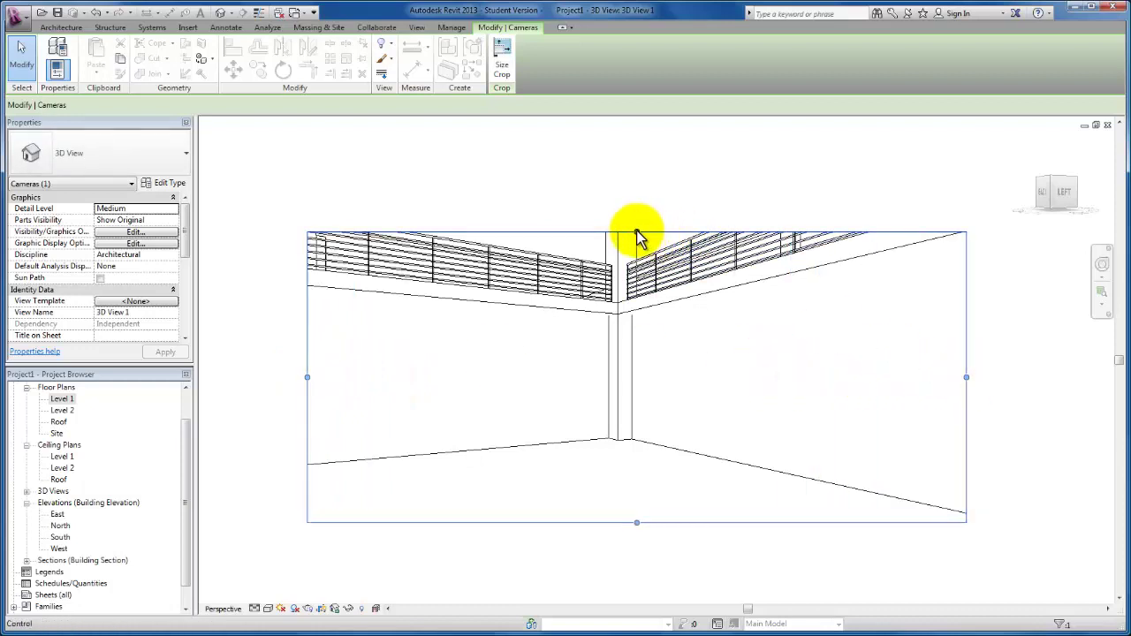
drag(637, 234, 634, 146)
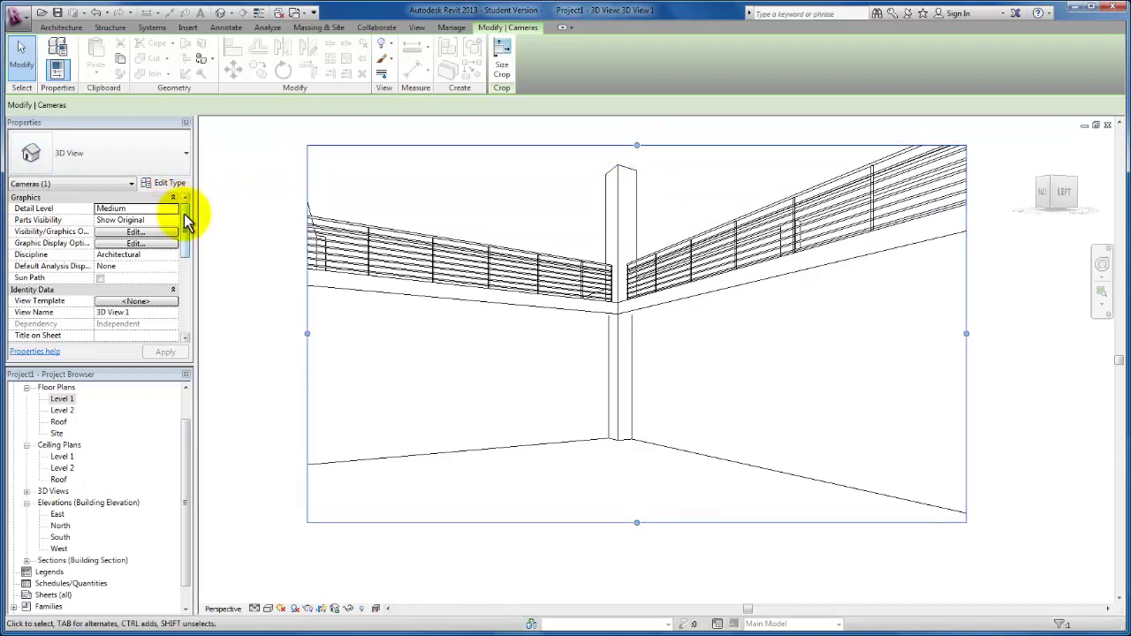
drag(187, 221, 186, 285)
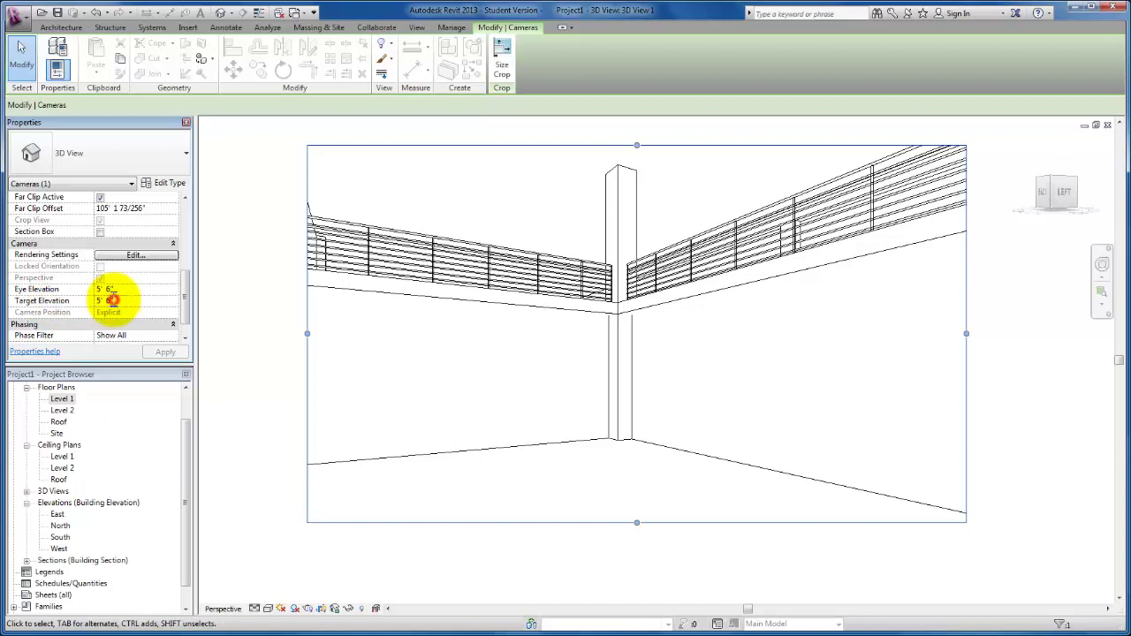
Step: Set the camera's Target Elevation to 17' 6" in Properties, apply it, and deselect
click(100, 302)
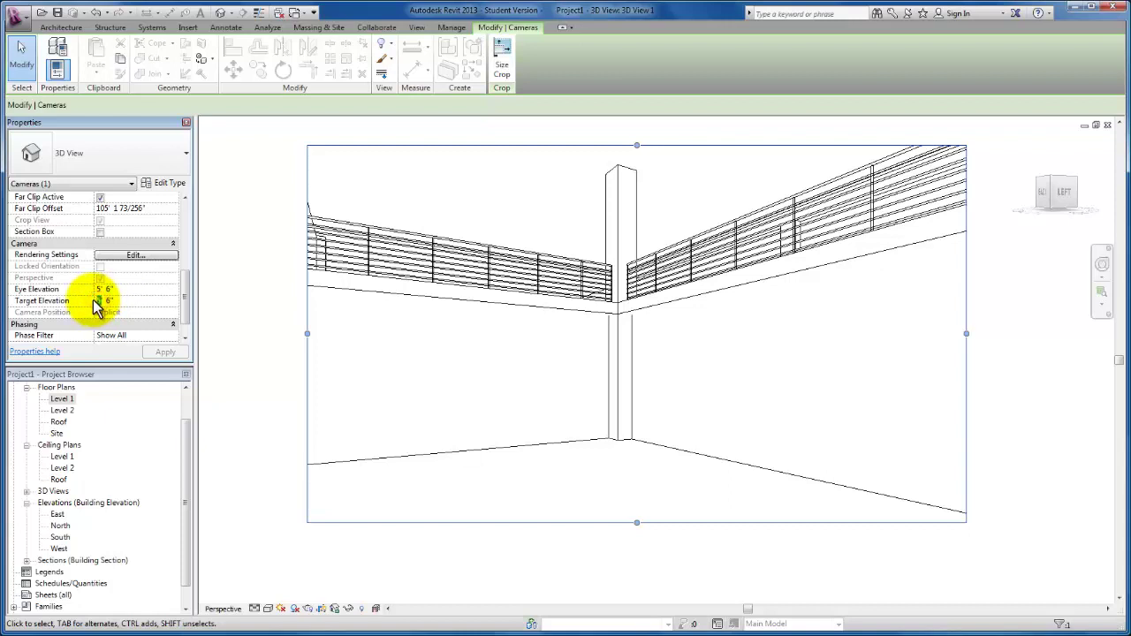
text(17)
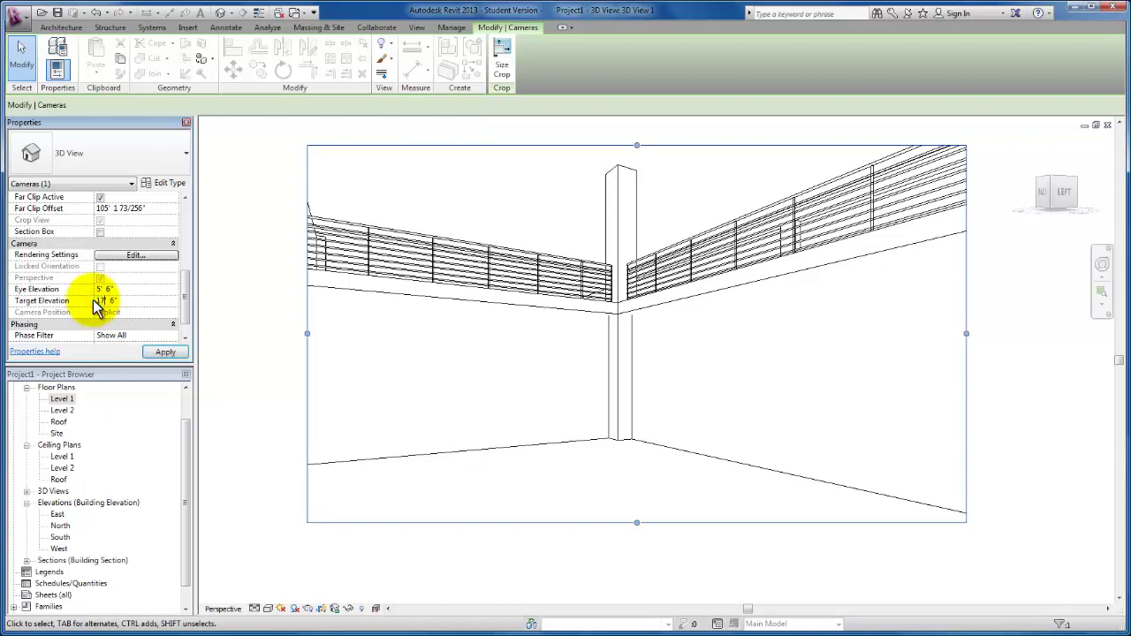
click(164, 354)
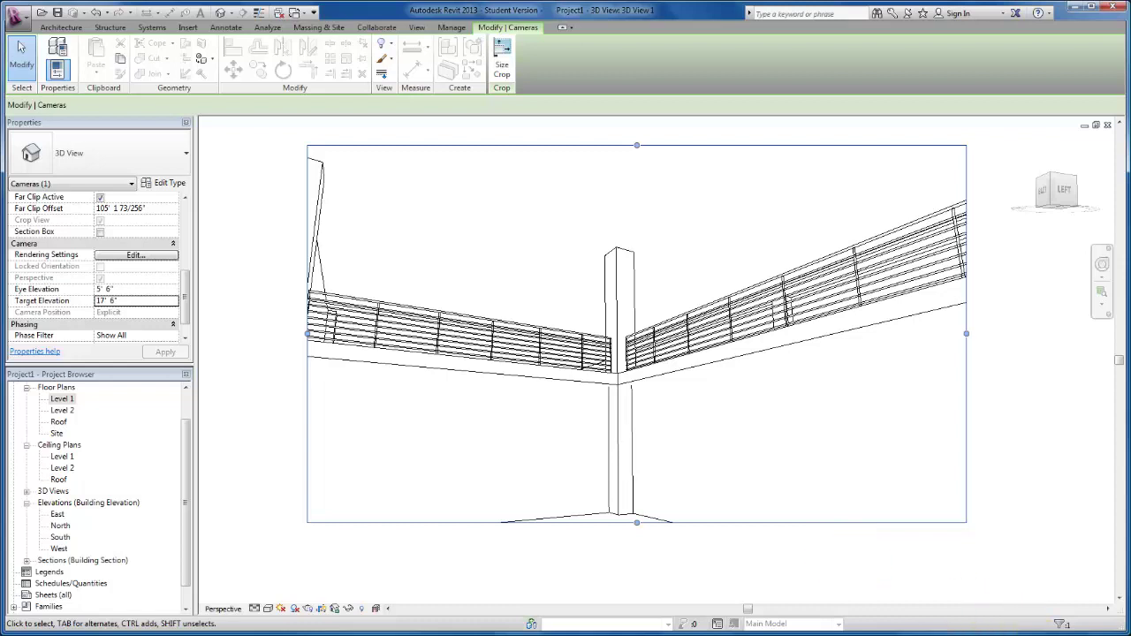
click(1063, 576)
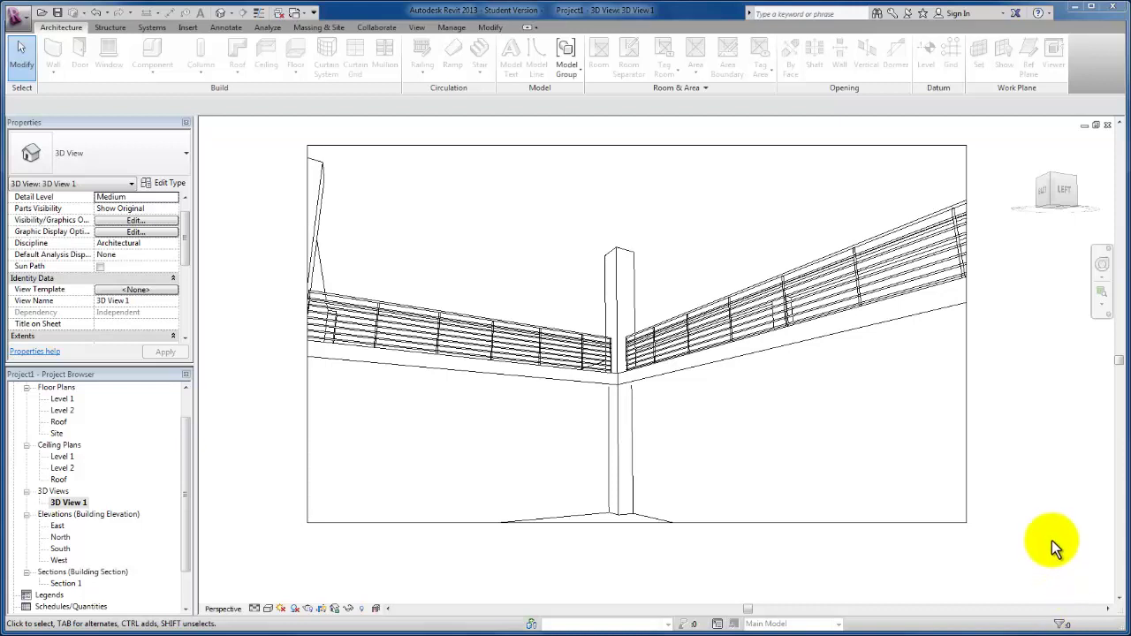
Step: Display the 3D View 1 camera in Section 1 and drag its target up above Level 2
double_click(65, 584)
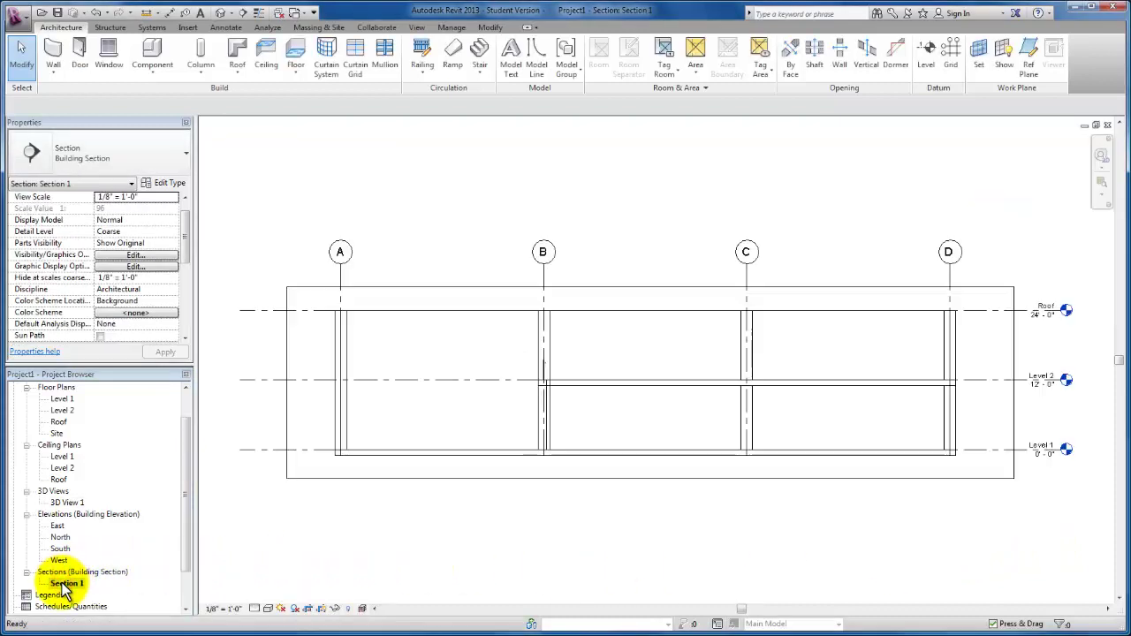
right_click(71, 503)
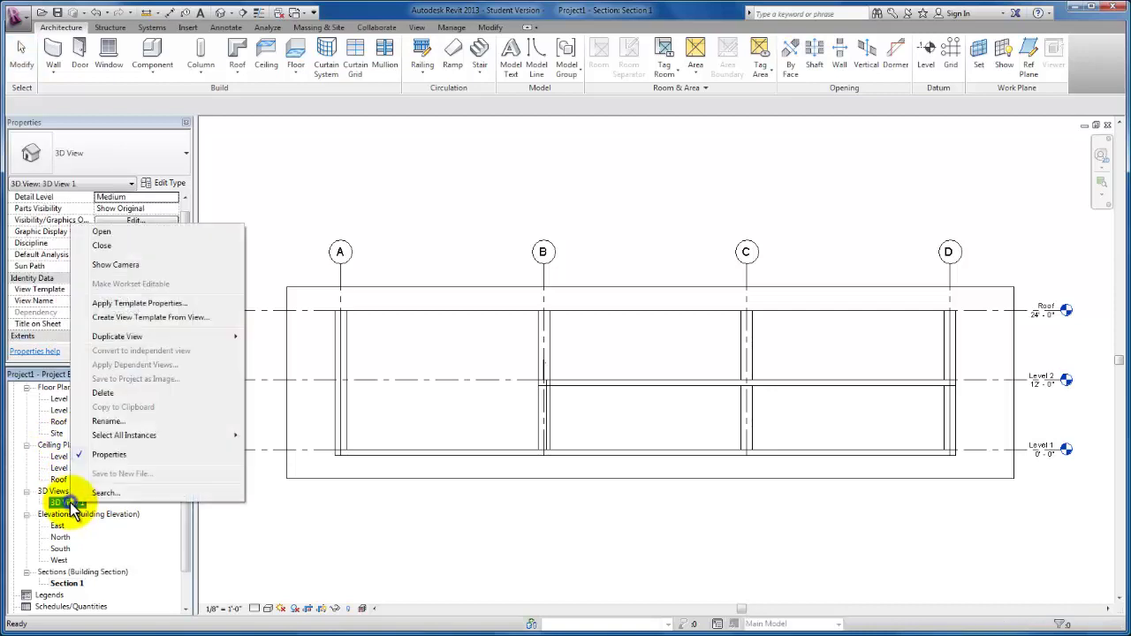
click(116, 267)
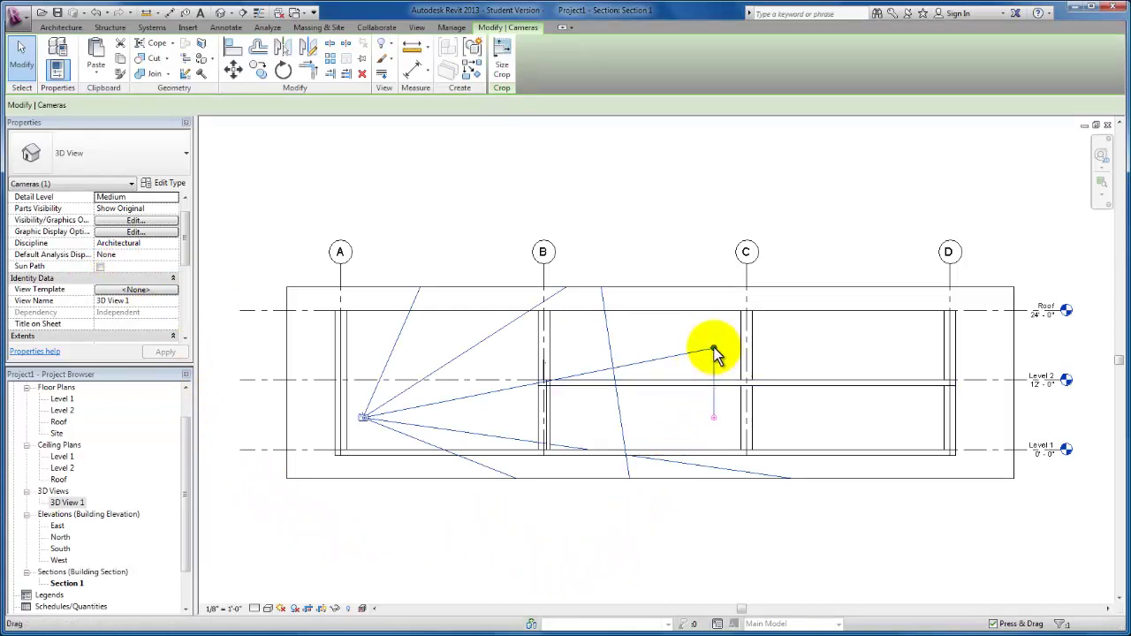
drag(716, 353, 713, 327)
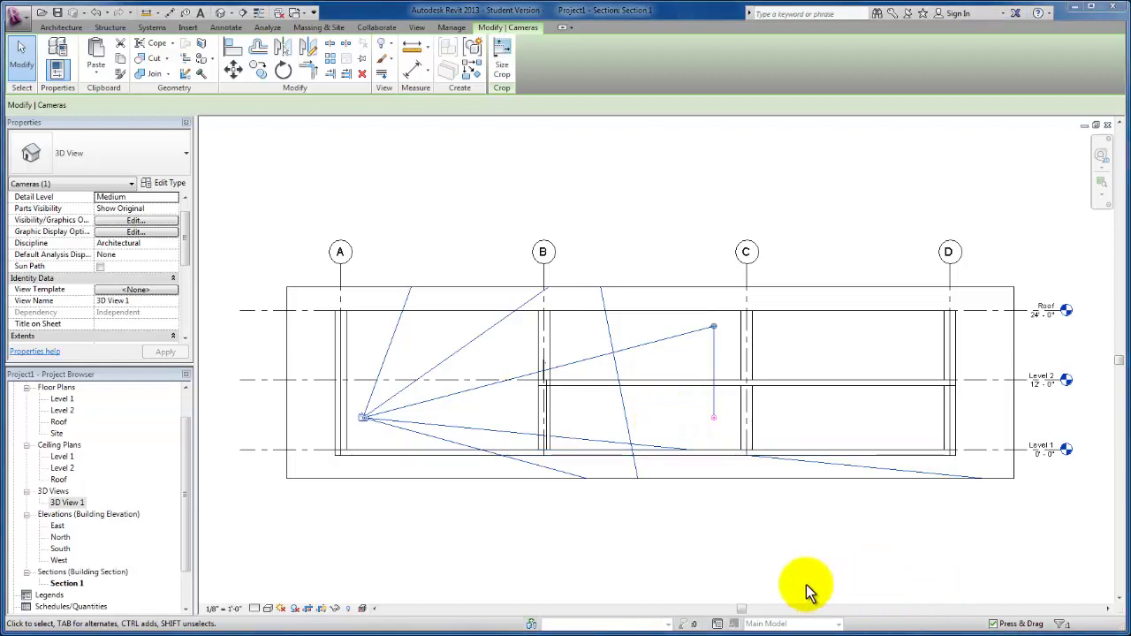
Step: Rename the 3D View 1 camera view to 'View Looking Up'
right_click(68, 506)
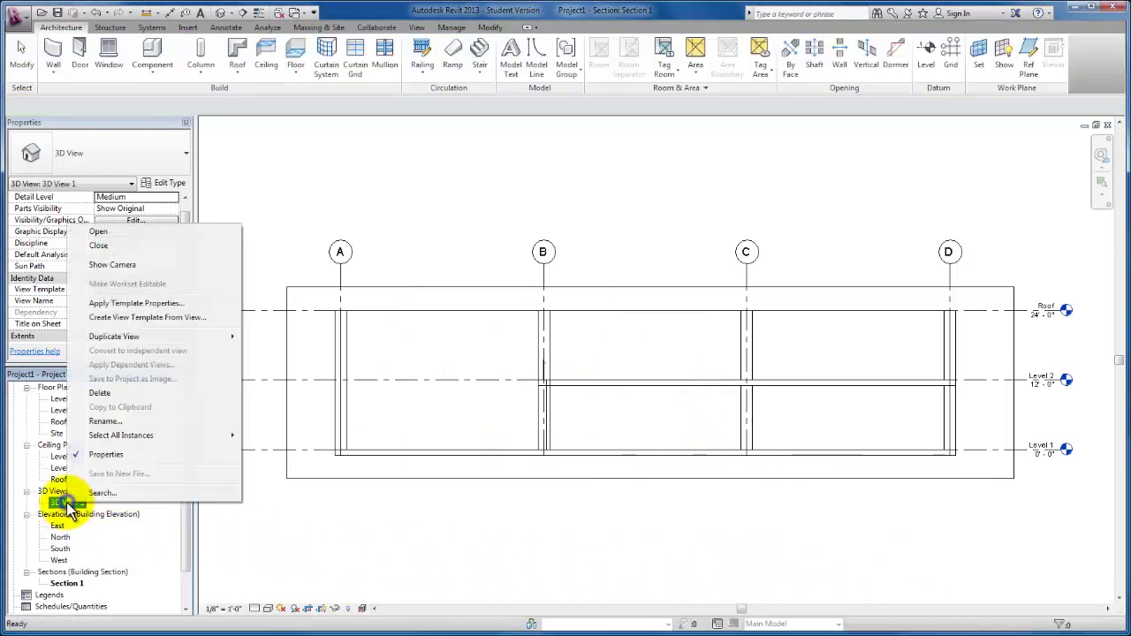
click(117, 422)
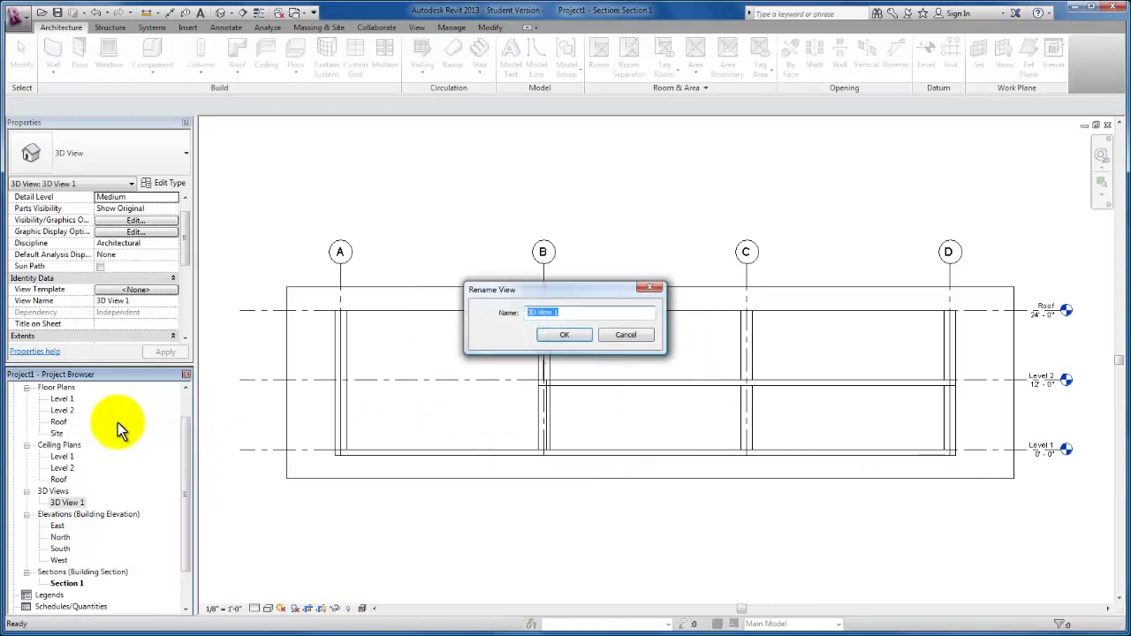
text(View Looking Up)
click(570, 336)
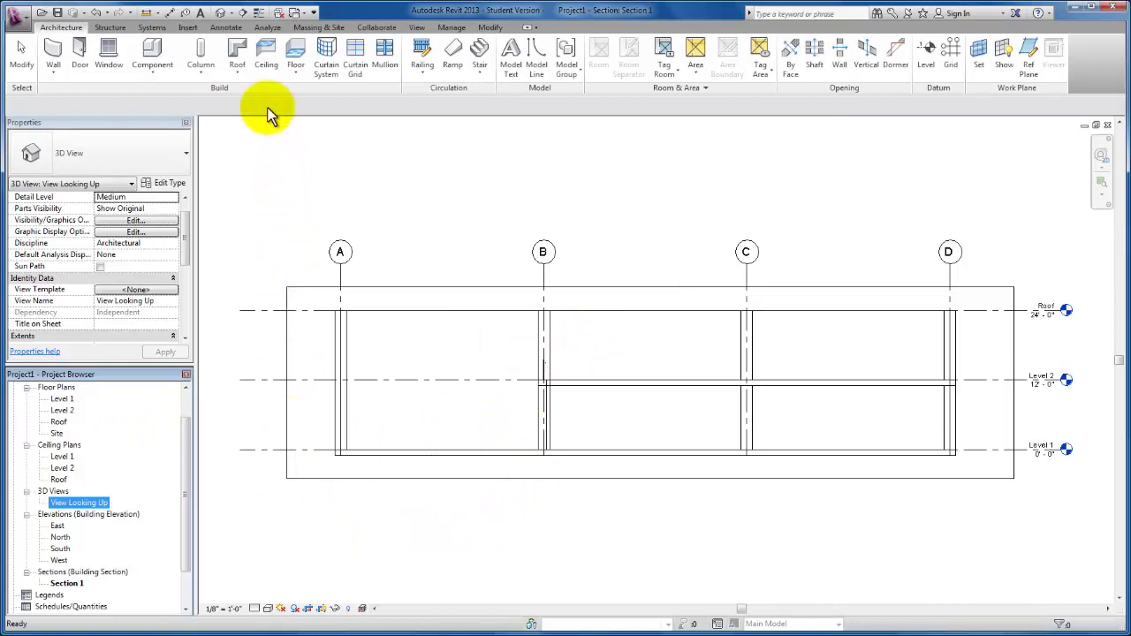
Step: Open the default {3D} view and rotate it with ViewCube corners to another corner
click(229, 13)
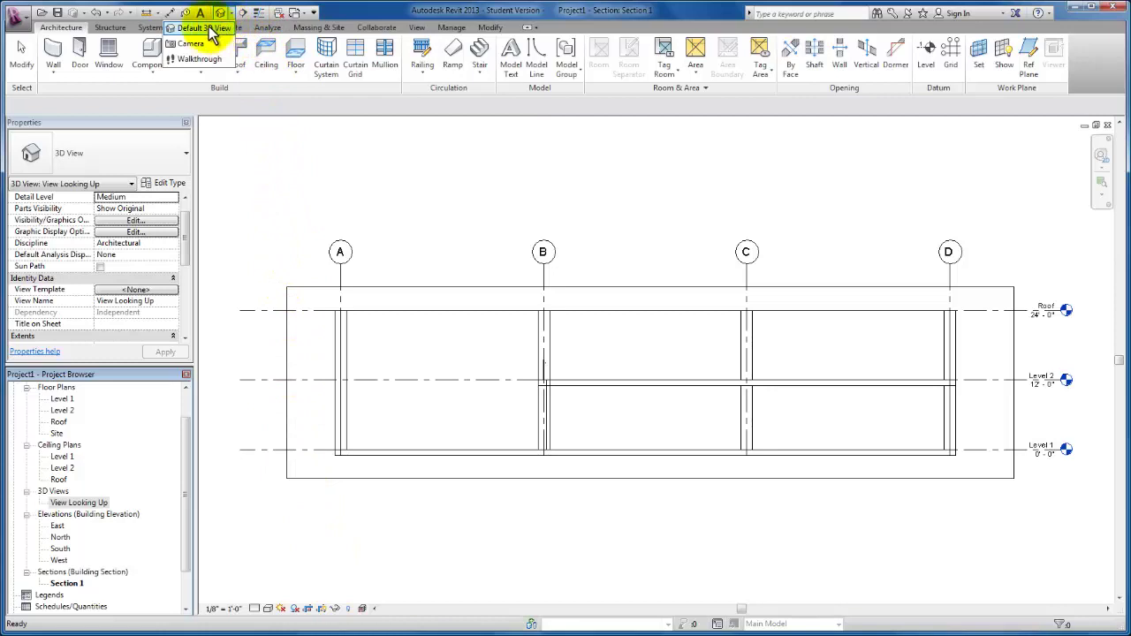
click(209, 28)
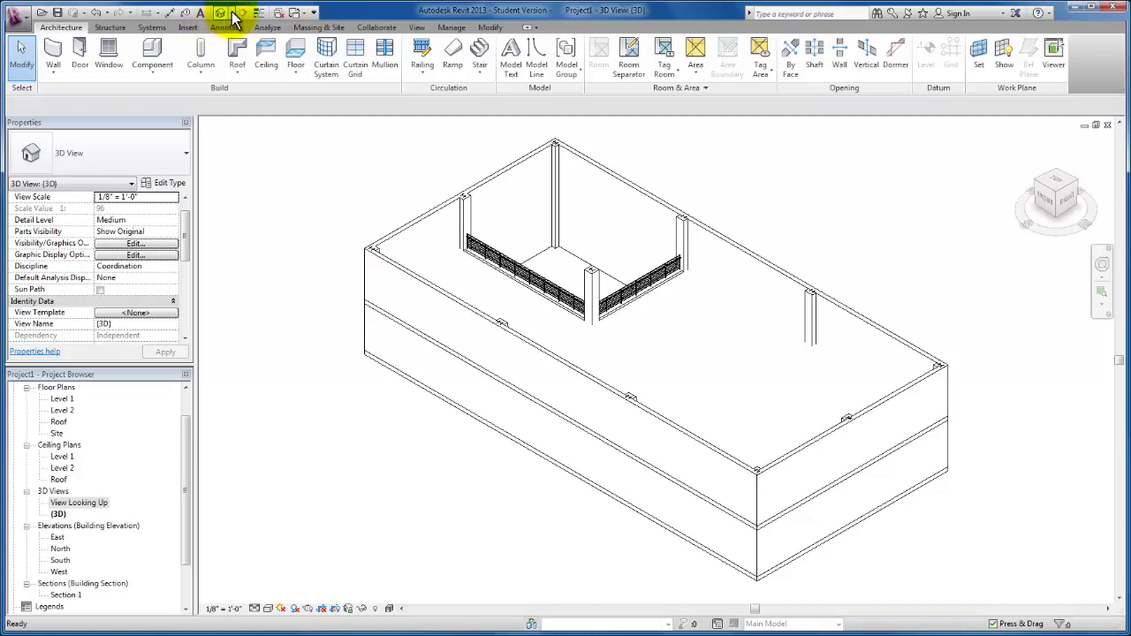
click(232, 13)
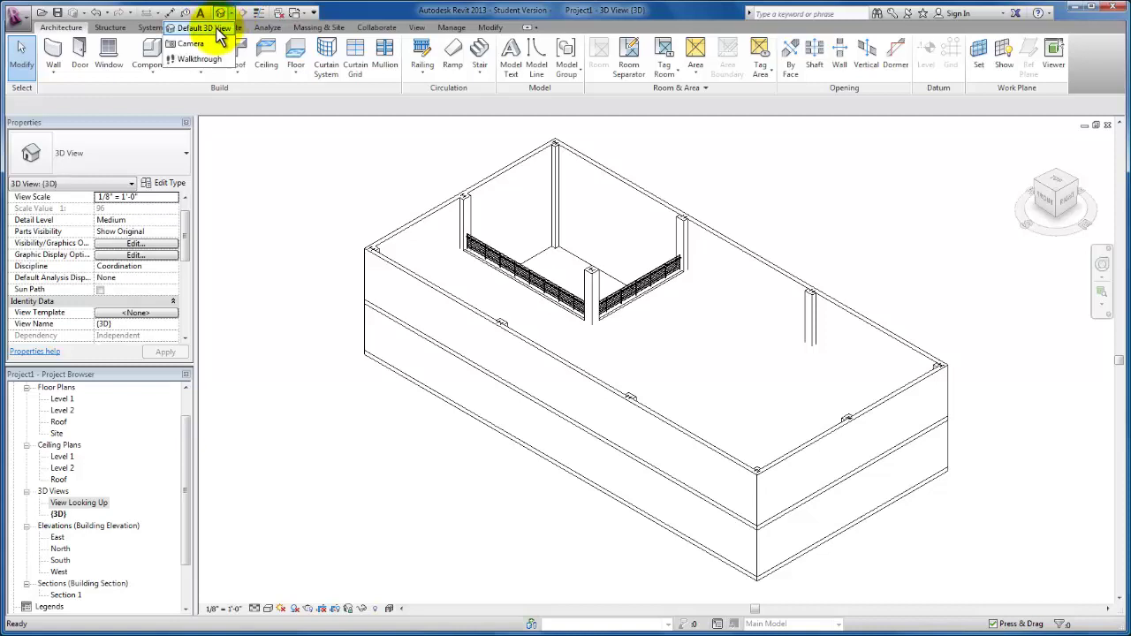
click(262, 175)
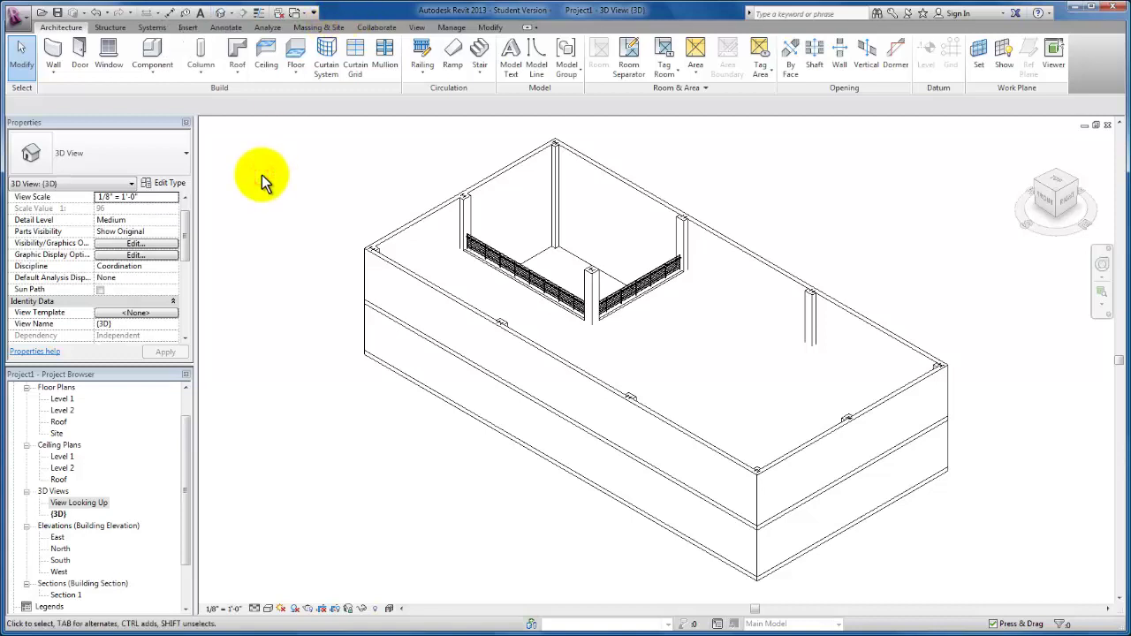
click(1043, 190)
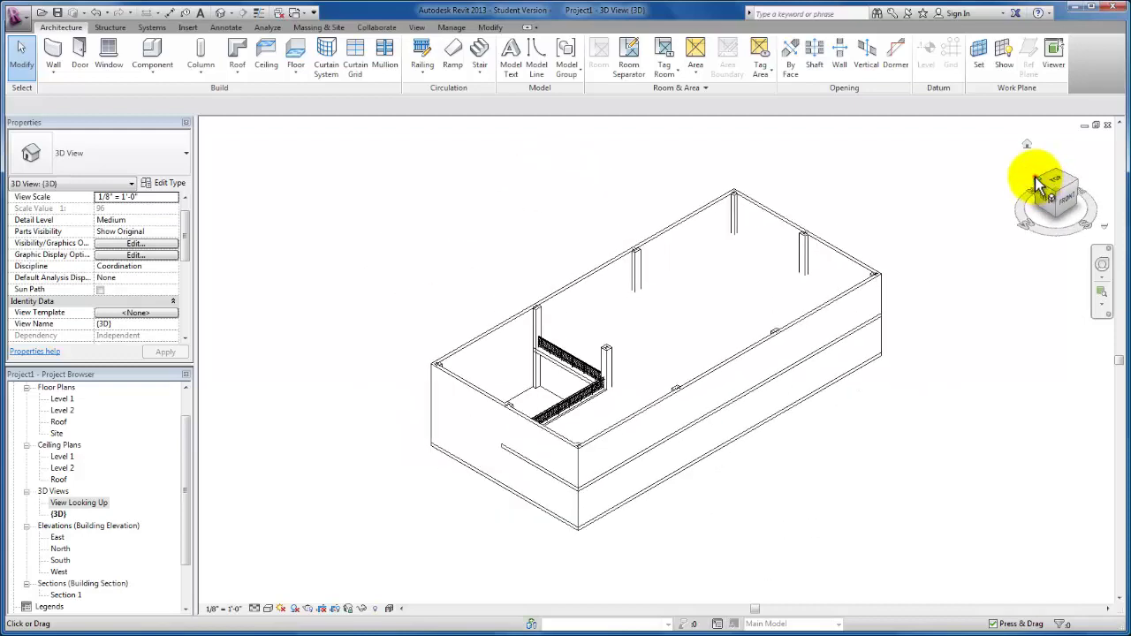
click(1043, 190)
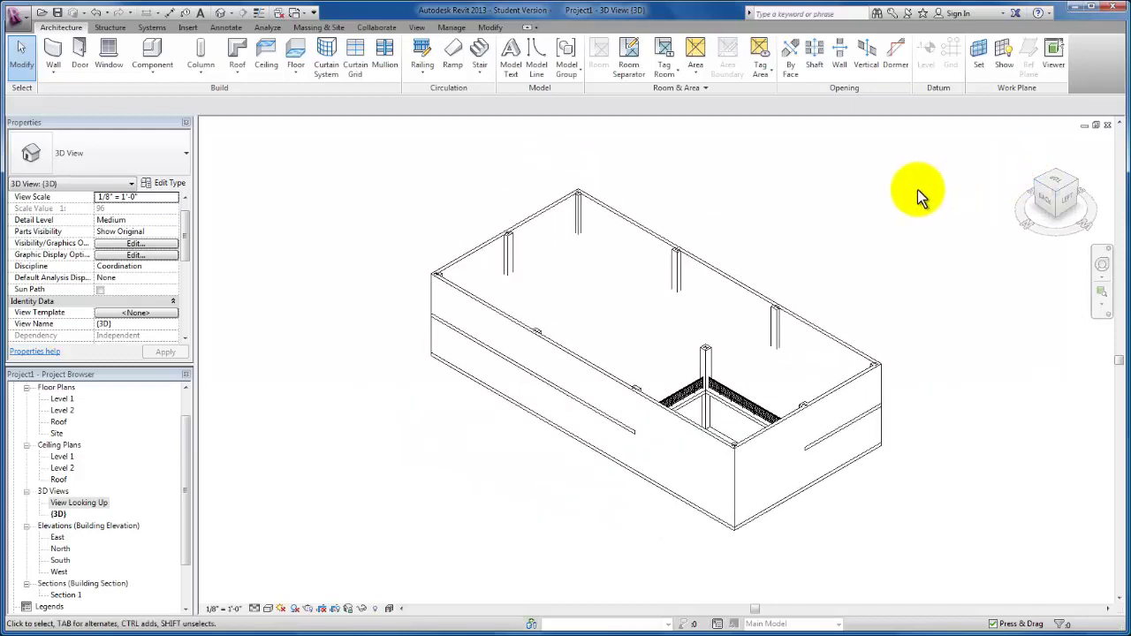